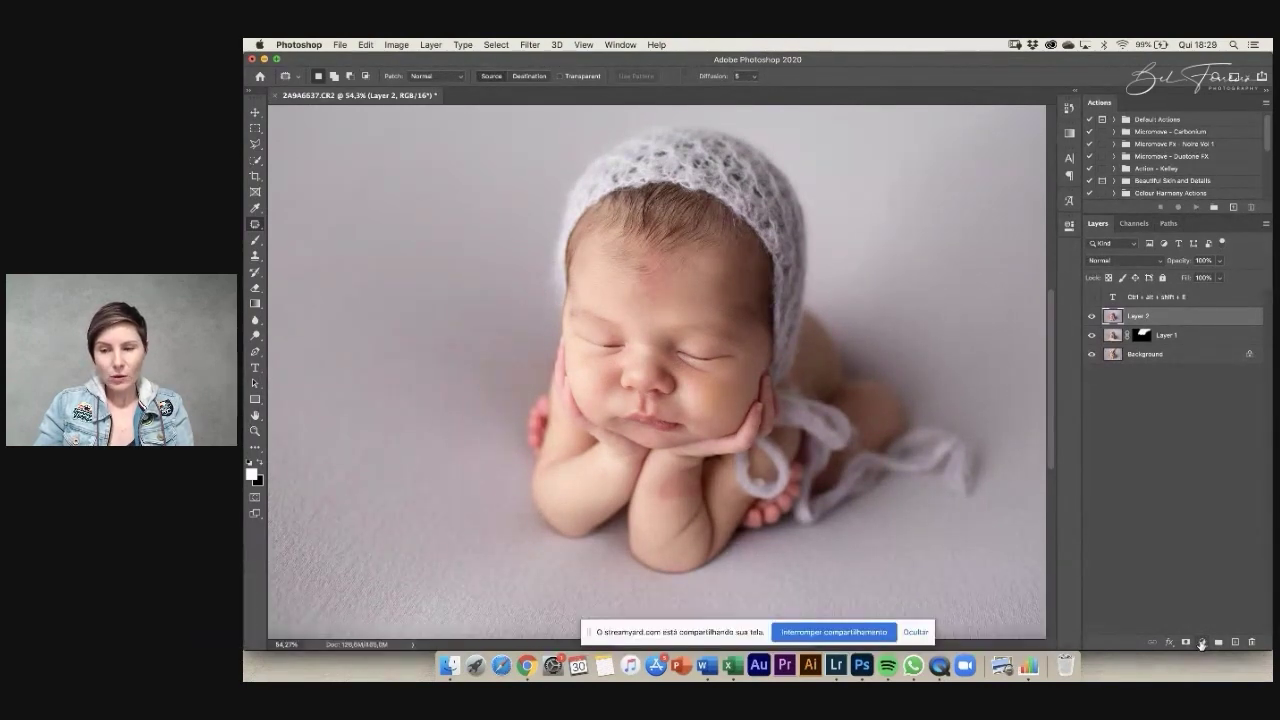
Add a Hue/Saturation adjustment layer above Layer 2 and set its Reds to hue +5 and lightness +6.
left_click(1203, 643)
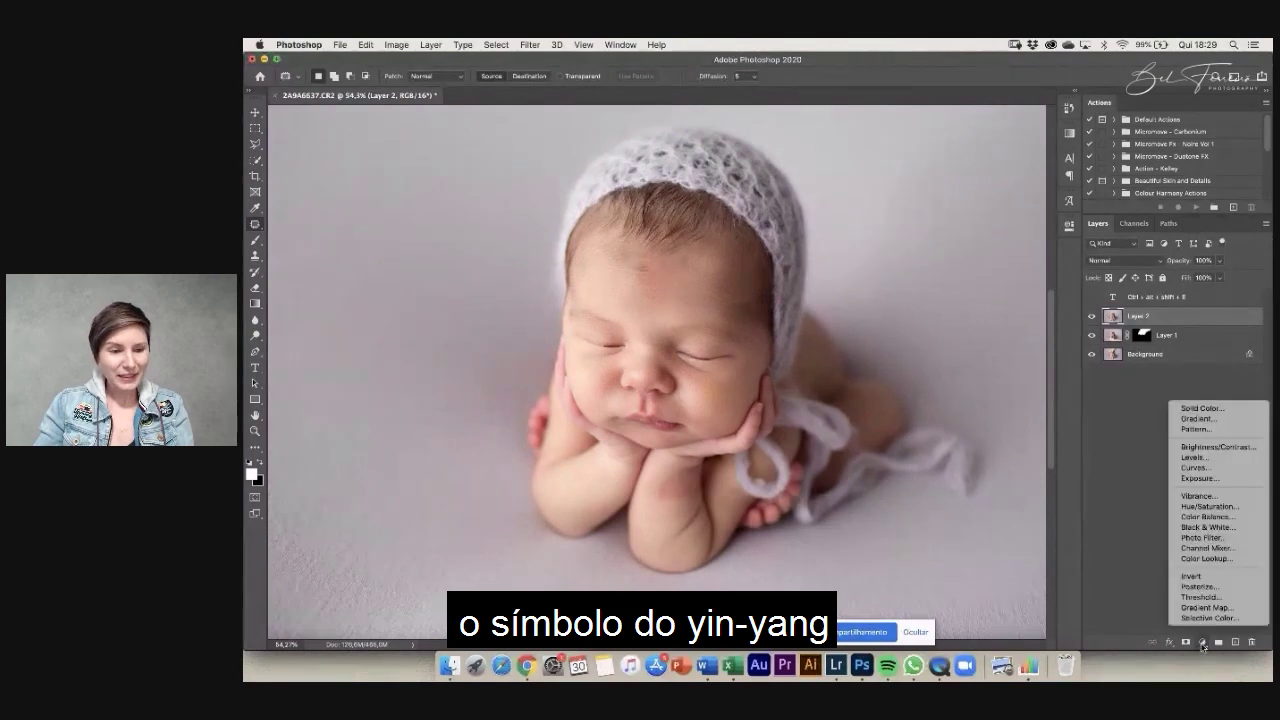
left_click(1247, 510)
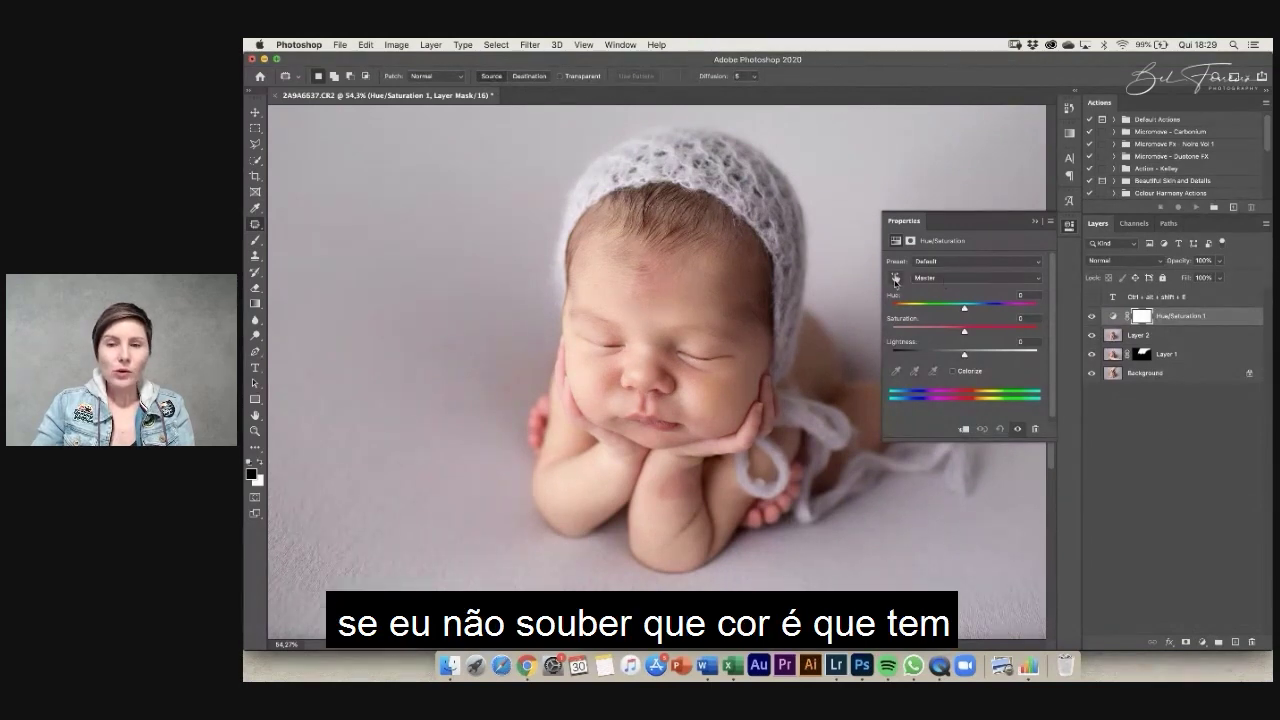
left_click(897, 281)
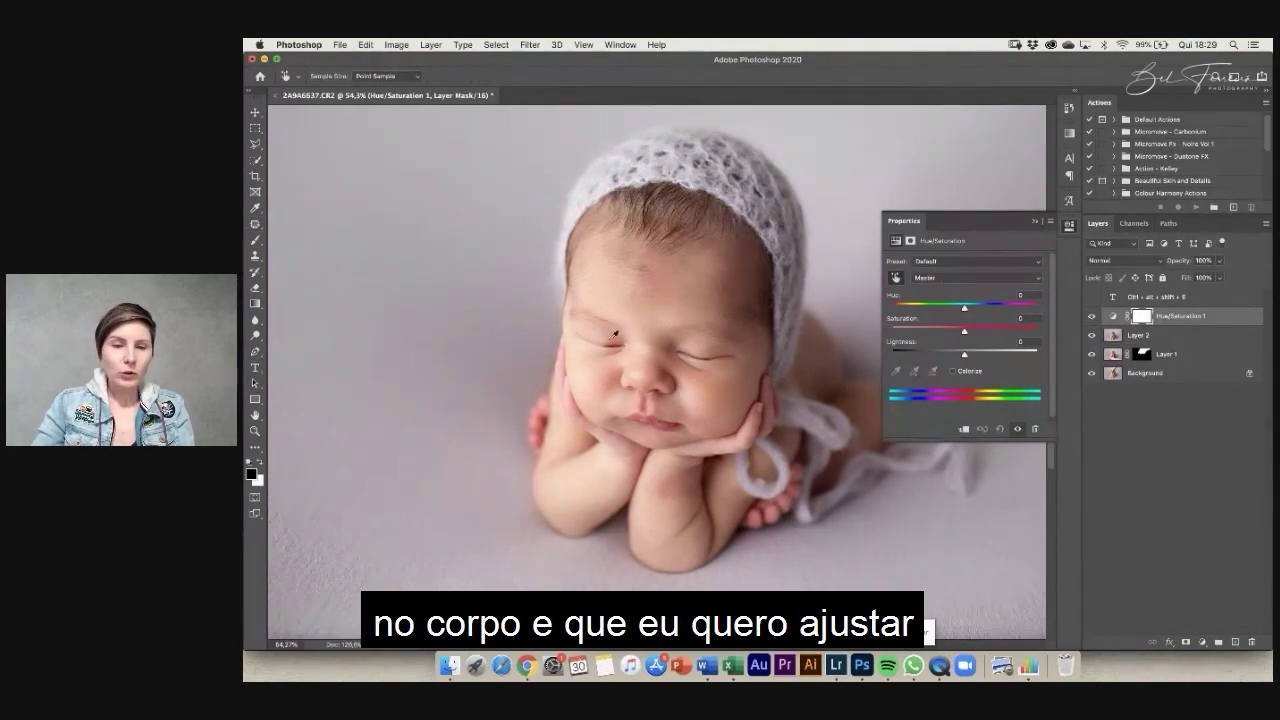
left_click(543, 417)
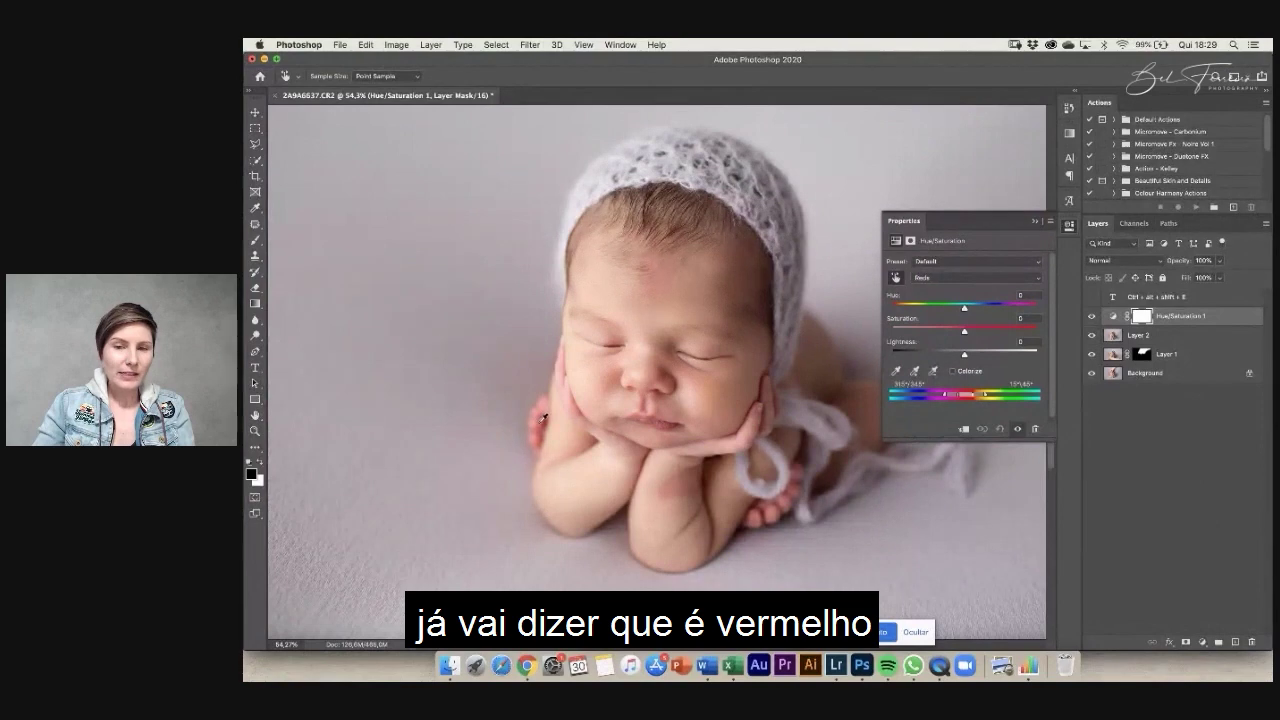
left_click(940, 280)
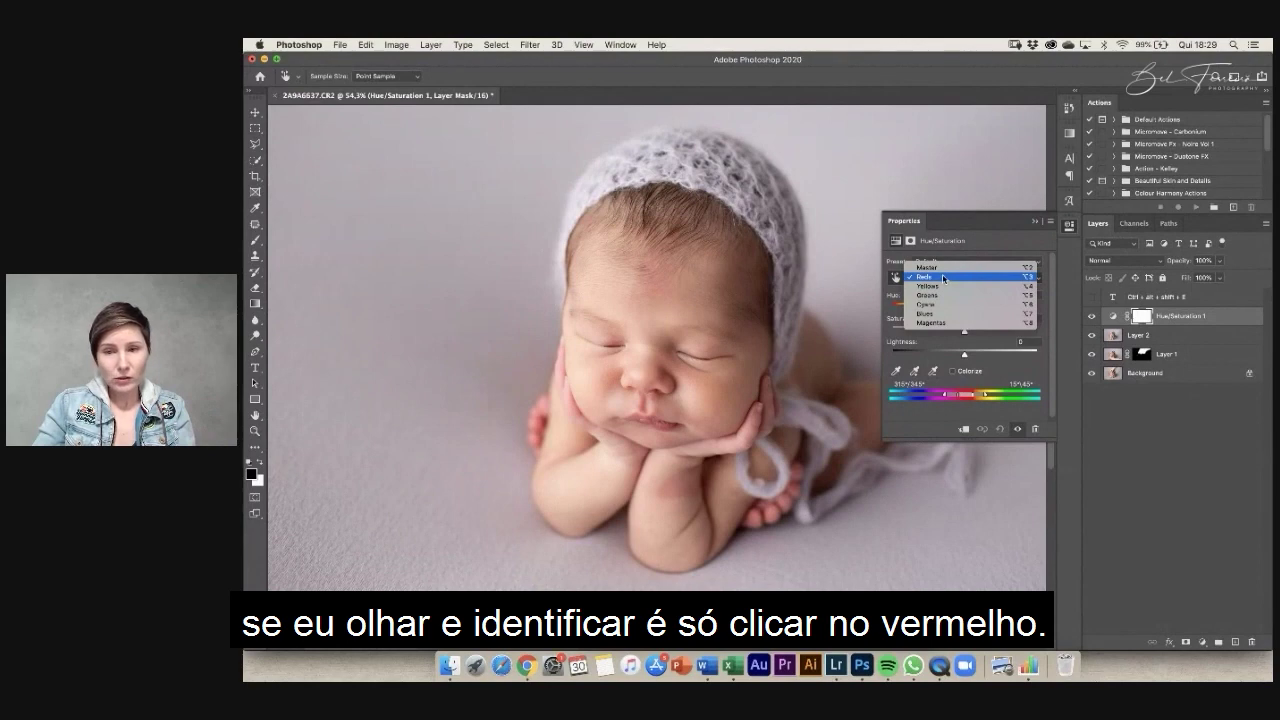
left_click(940, 278)
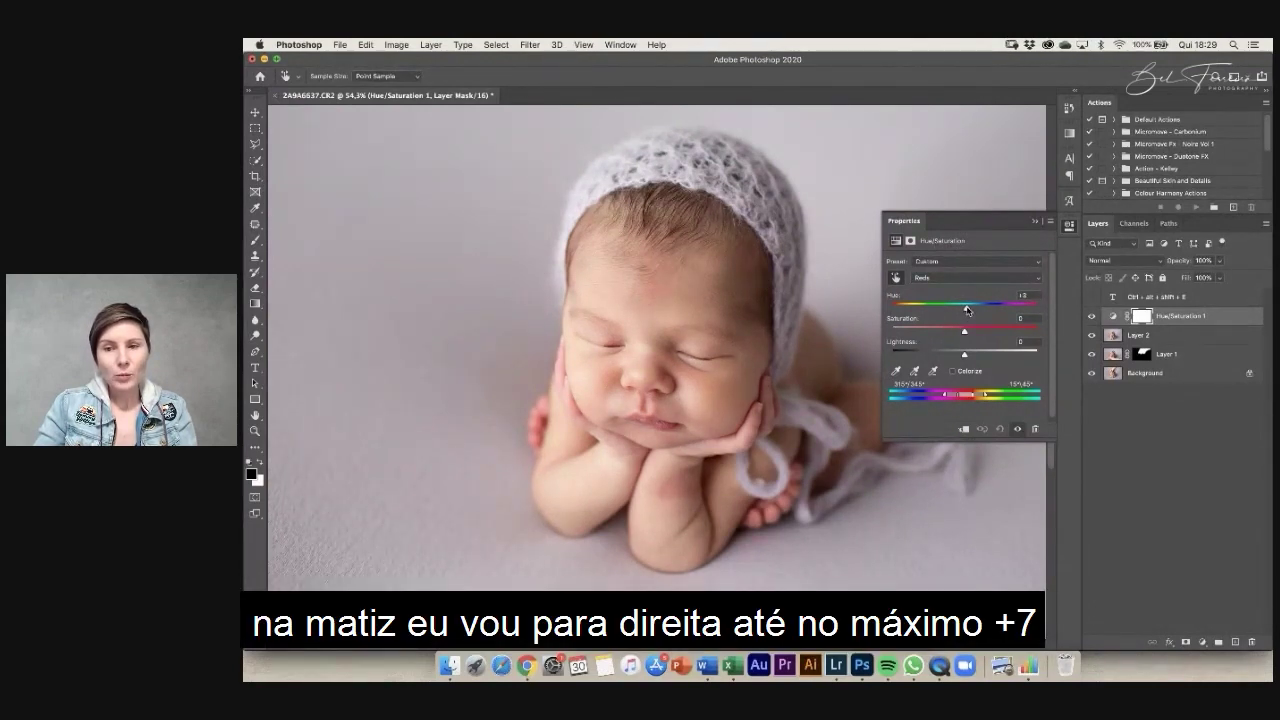
mouse_move(966, 311)
left_mouse_down()
mouse_move(1041, 325)
mouse_move(967, 313)
left_mouse_up()
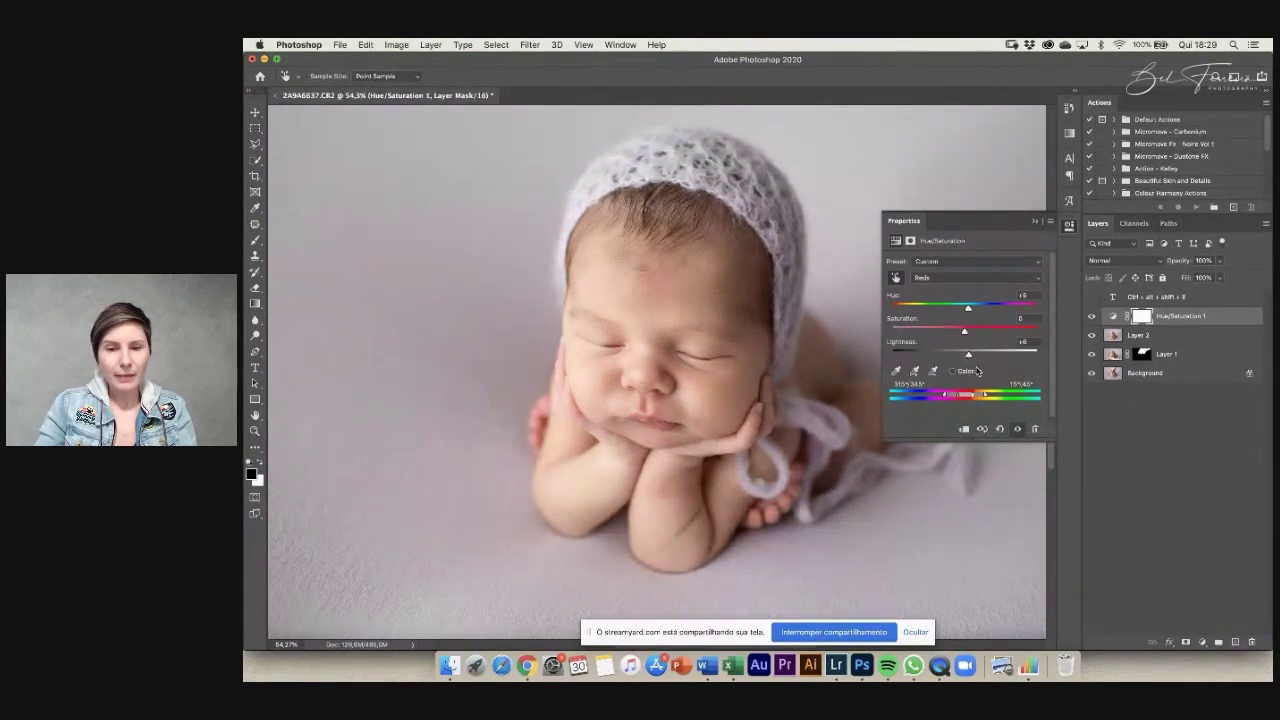
Compare the baby's skin with the Hue/Saturation adjustment hidden and shown.
left_click(1092, 317)
left_click(1092, 318)
left_click(1092, 320)
left_click(1092, 317)
left_click(1093, 318)
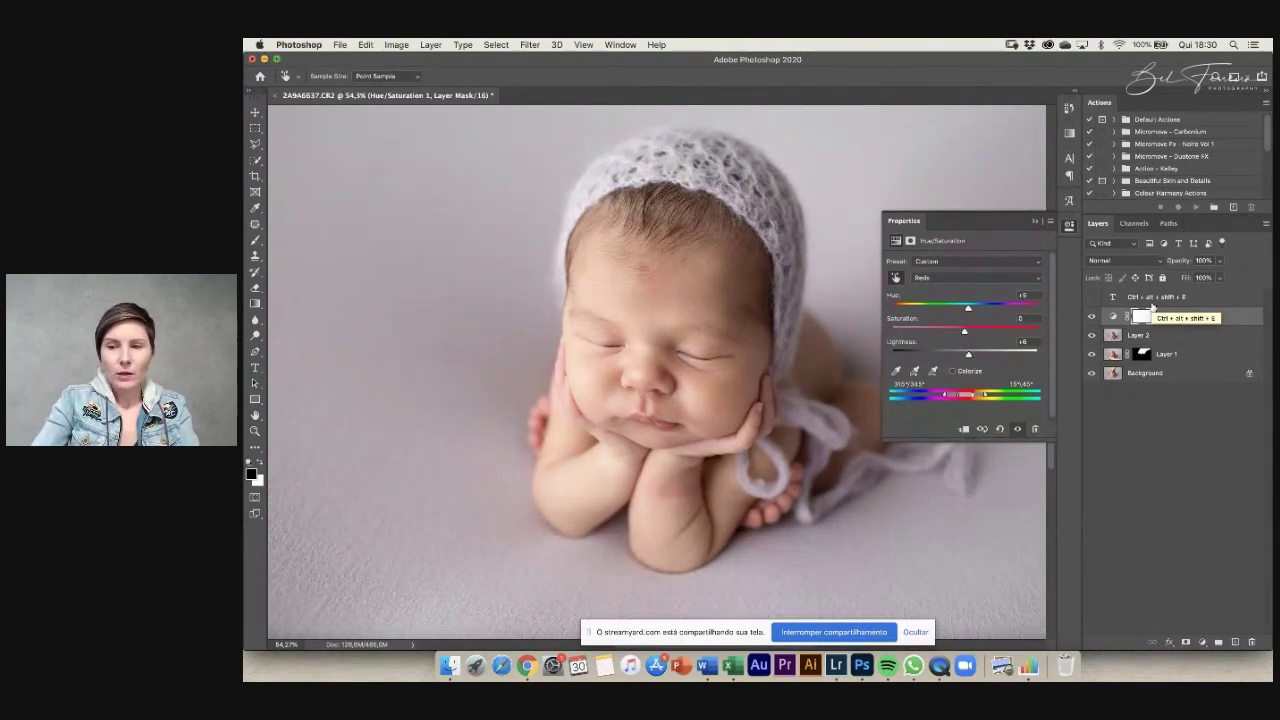
Invert the Hue/Saturation mask to black and reveal the correction over the reddish face and arms with a white brush at 80% opacity.
key("super+i")
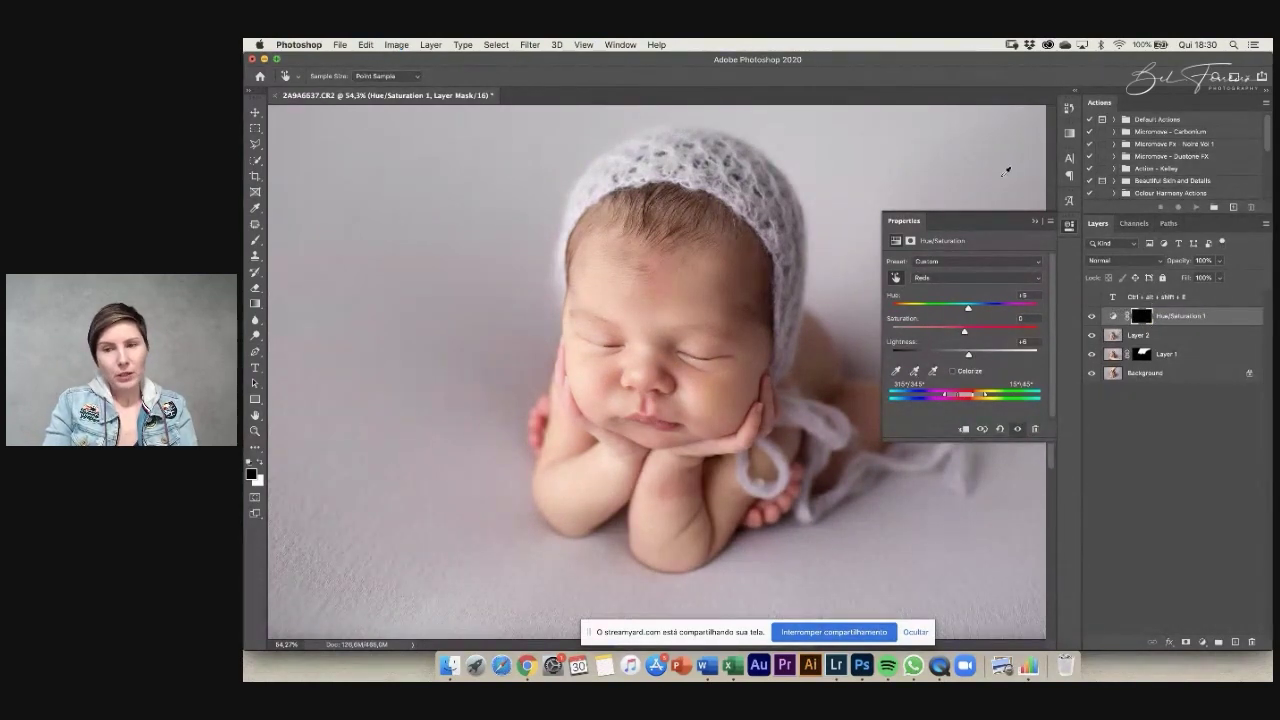
left_click(1035, 222)
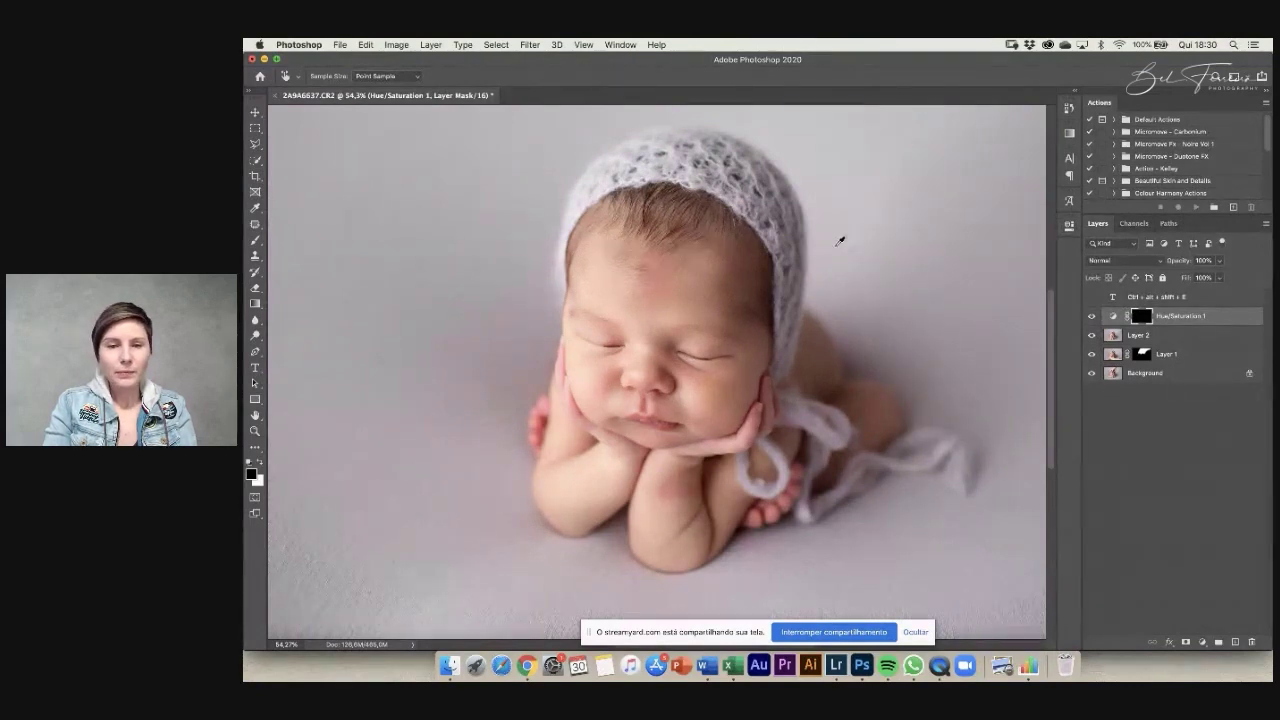
key("b")
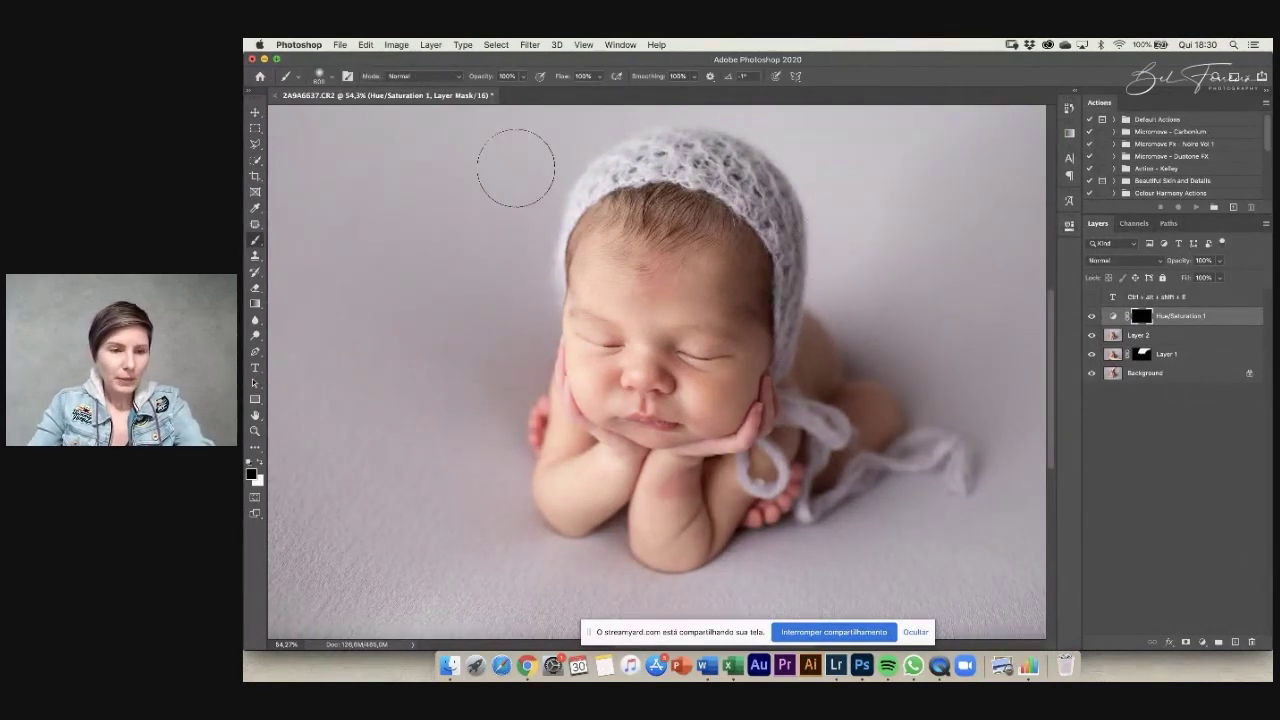
key("x")
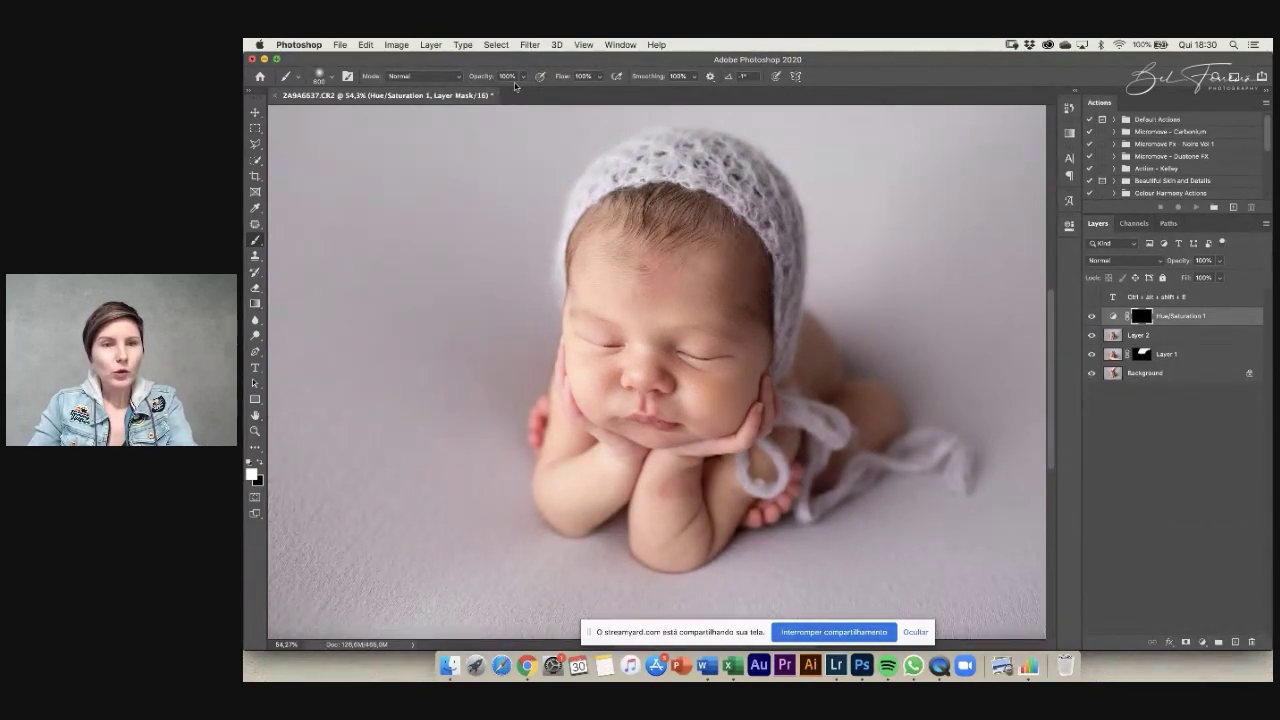
key("8")
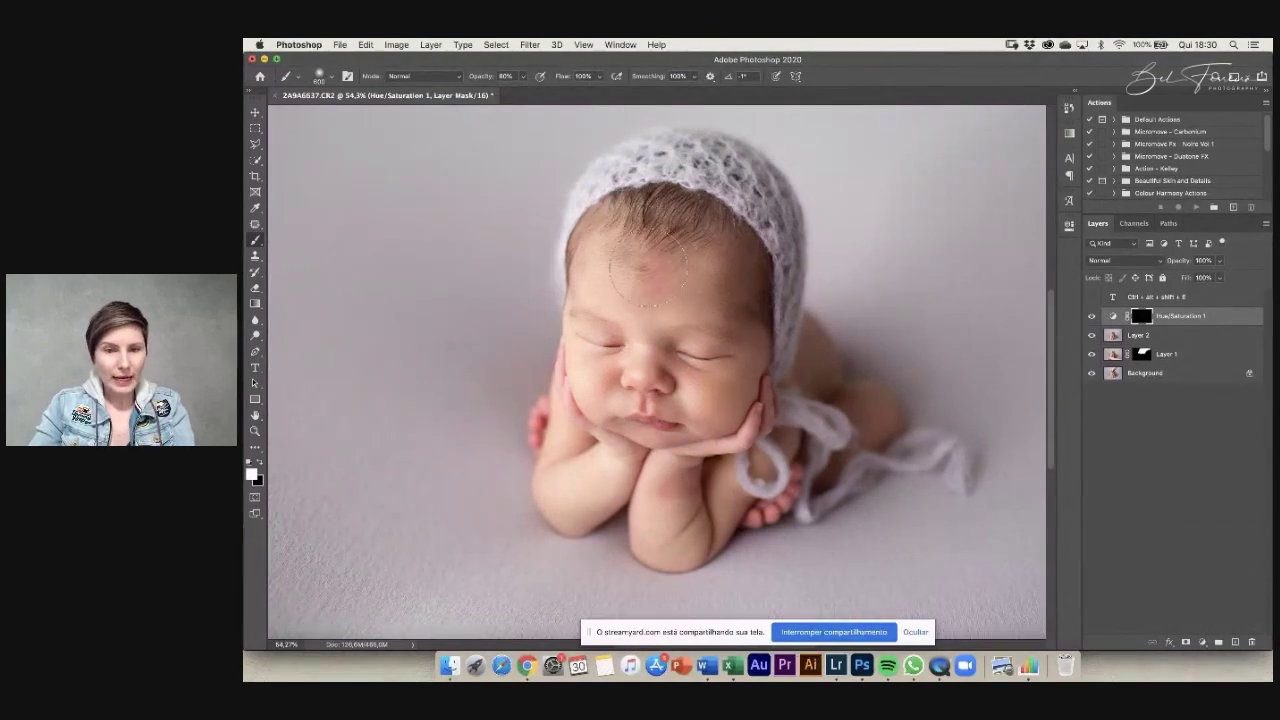
mouse_move(640, 335)
left_mouse_down()
mouse_move(676, 350)
mouse_move(630, 336)
mouse_move(636, 364)
left_mouse_up()
key("bracketleft")
key("bracketleft")
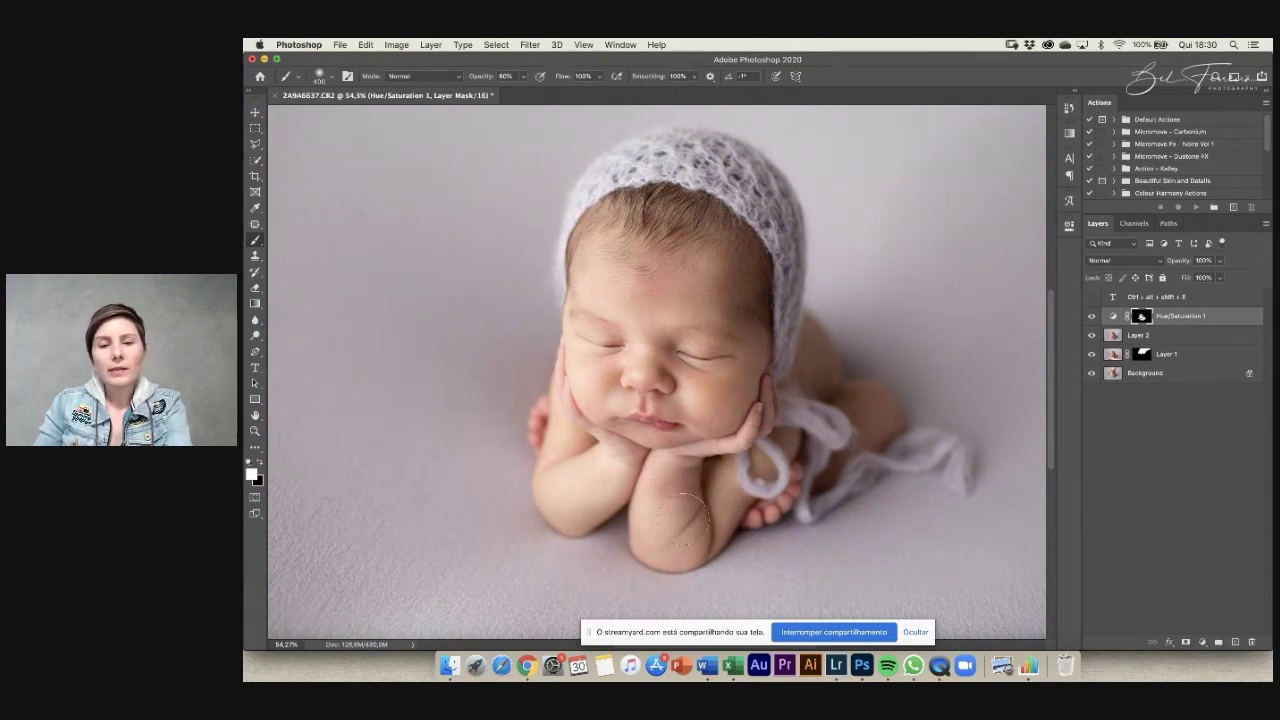
Add a Selective Color adjustment layer and set its Reds to magenta -5% and black -8%.
left_click(1202, 643)
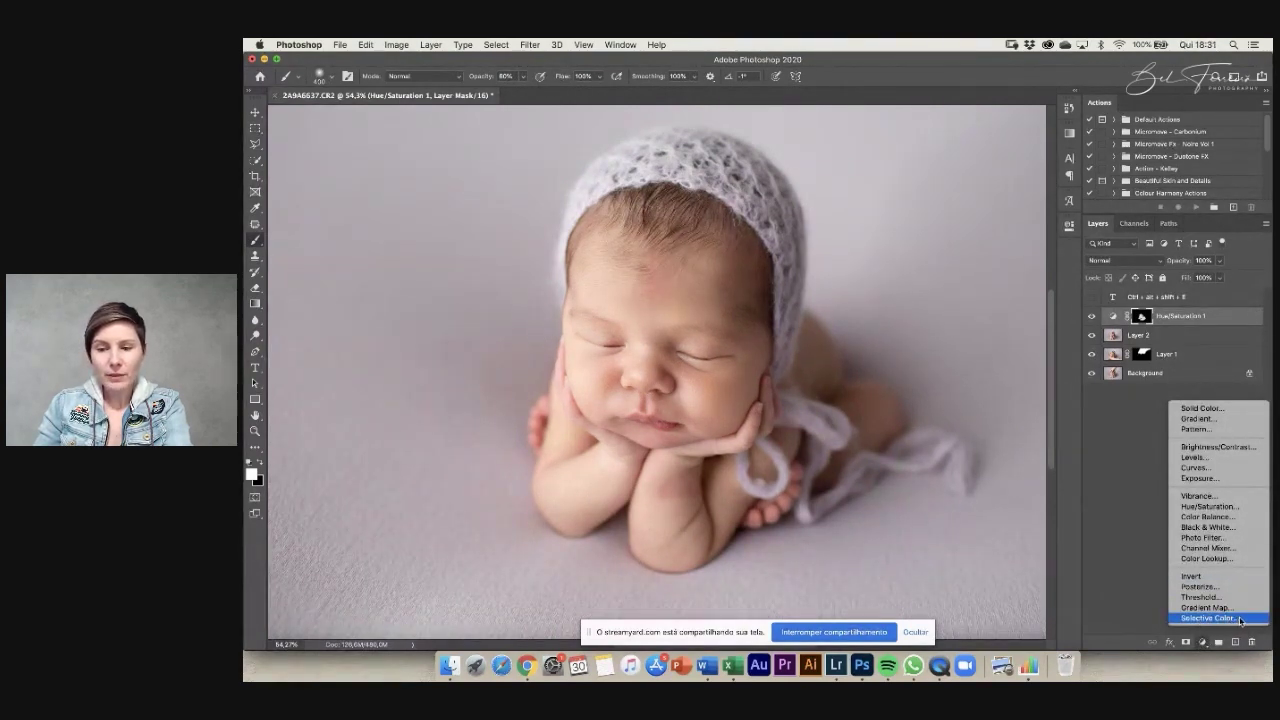
left_click(1239, 619)
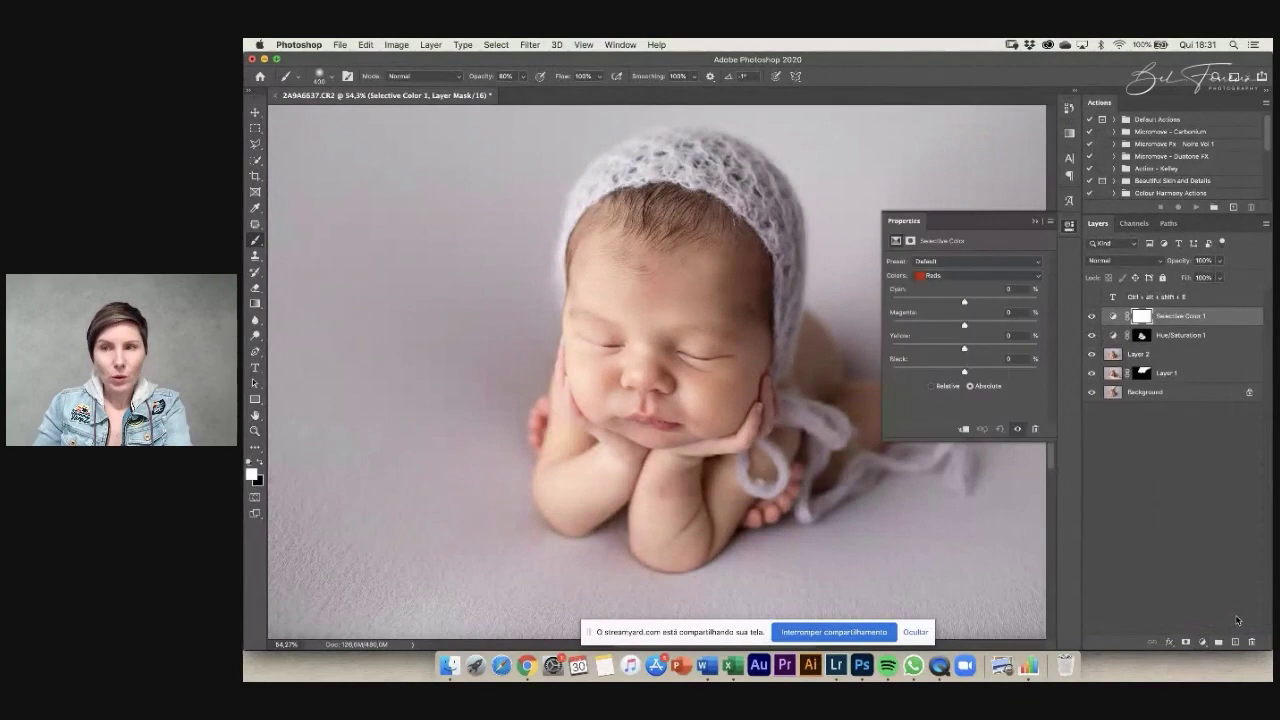
left_click(953, 280)
left_click(906, 279)
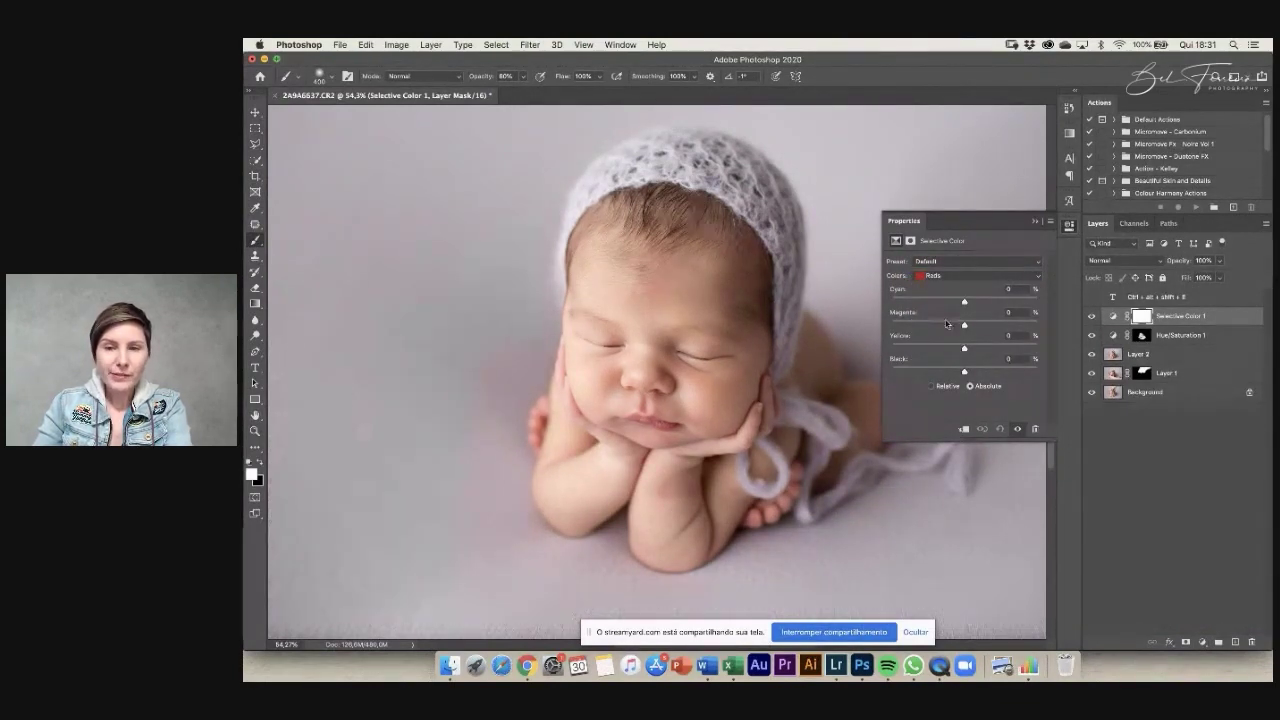
left_click_drag(963, 327, 960, 327)
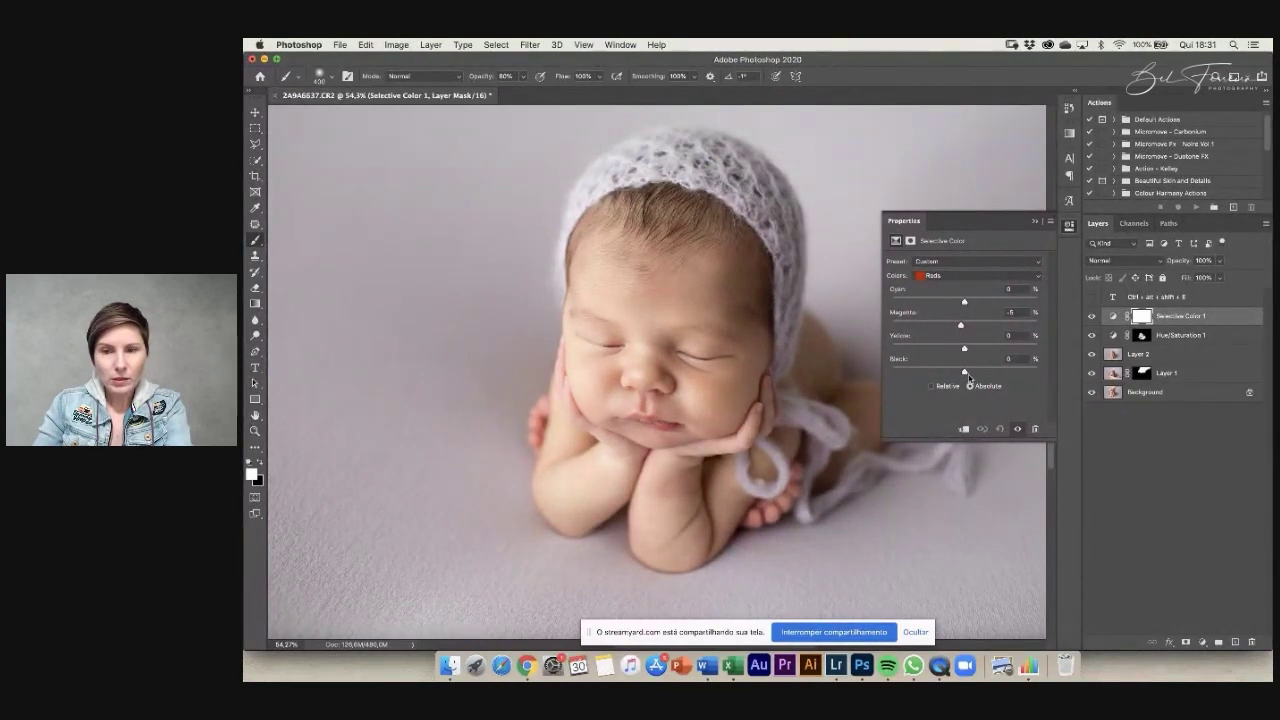
left_click_drag(960, 373, 958, 373)
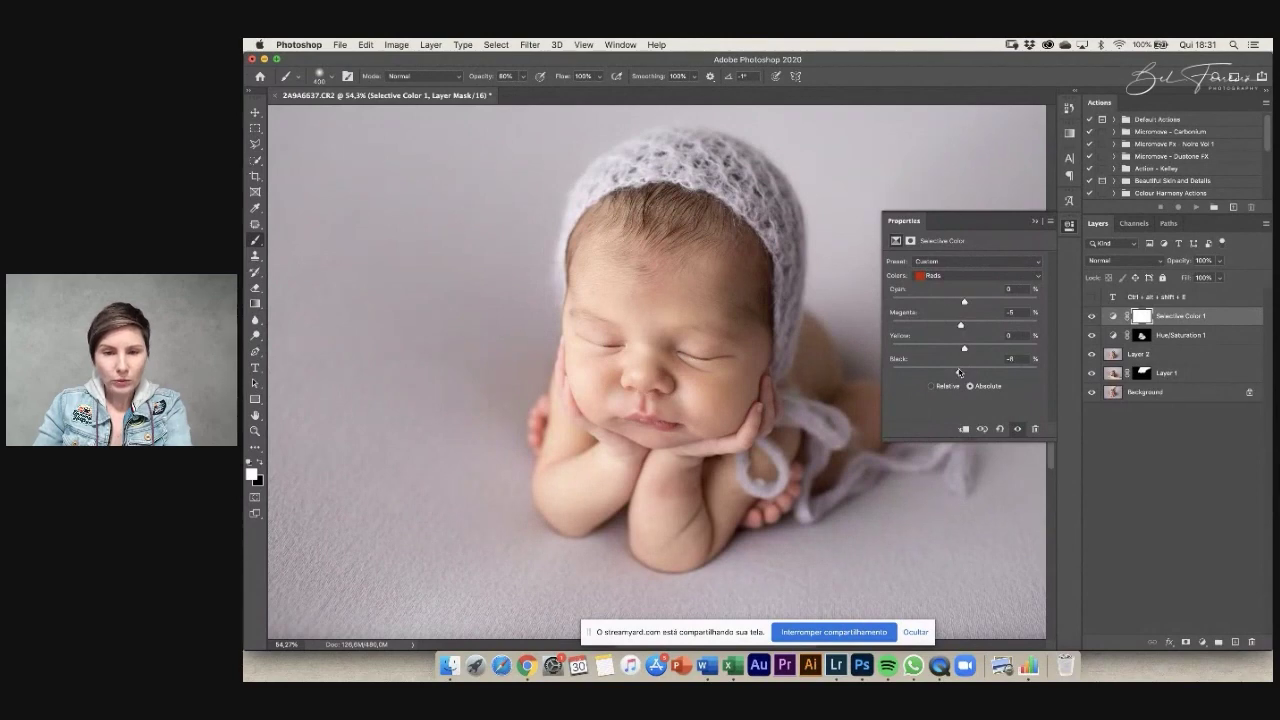
left_click(1035, 222)
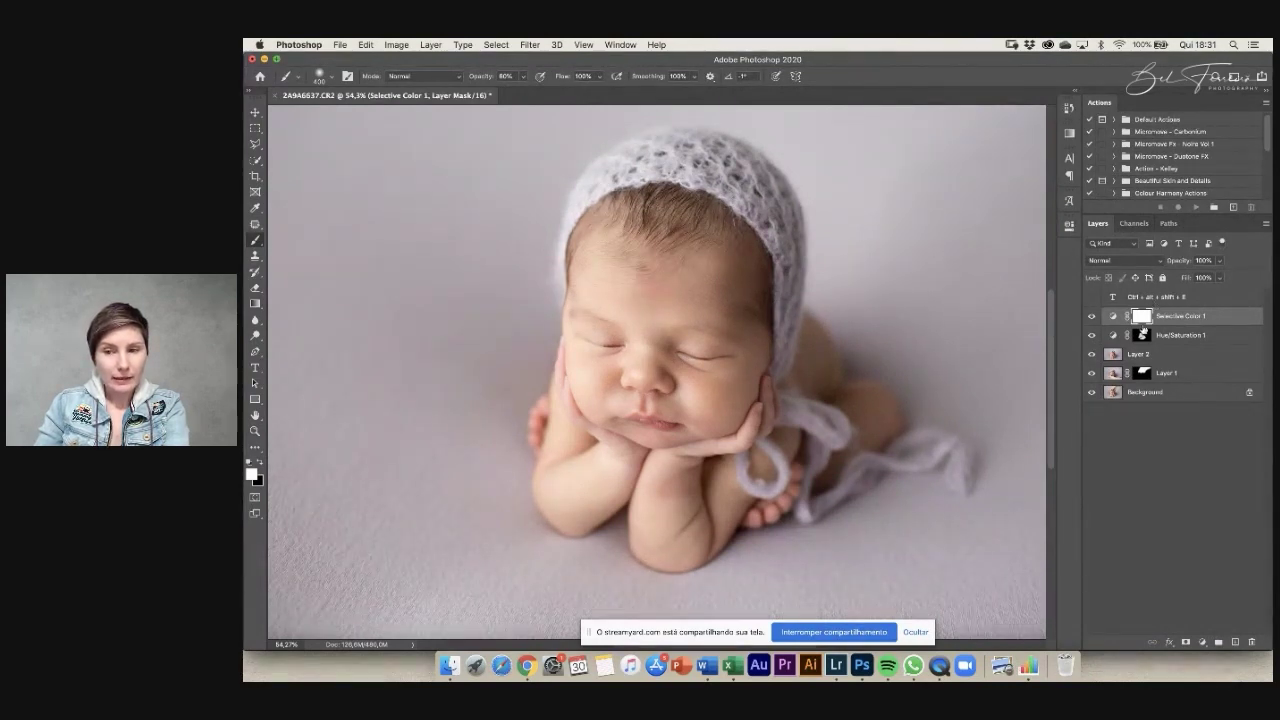
Invert the Selective Color mask to black and paint white with a smaller brush over the remaining reddish skin on the limbs.
key("super+i")
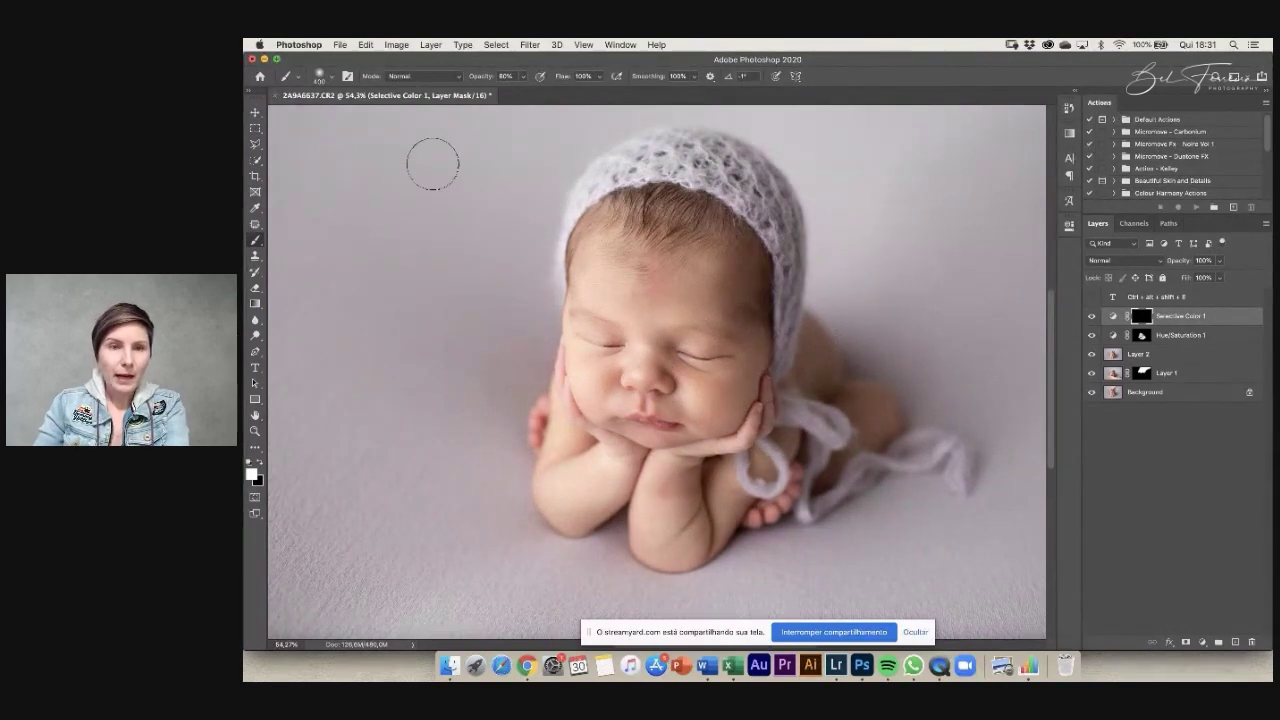
key("bracketleft")
key("bracketleft")
key("bracketleft")
key("bracketleft")
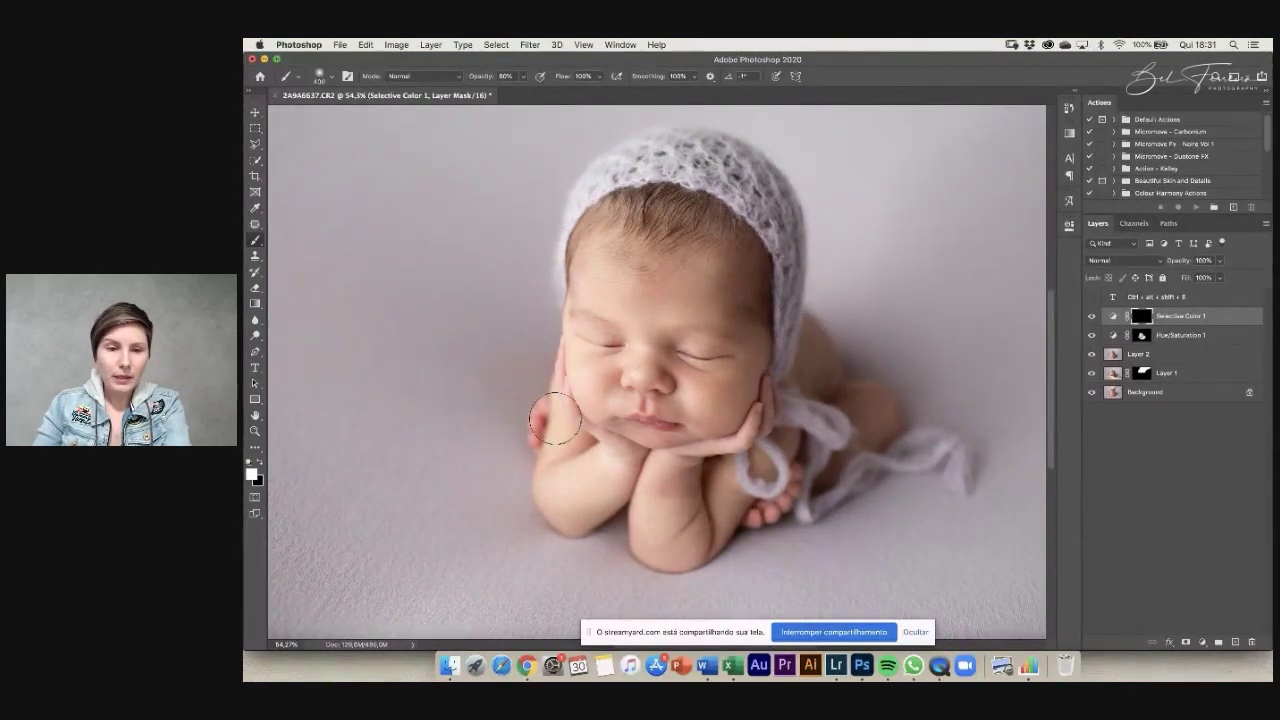
key("bracketleft")
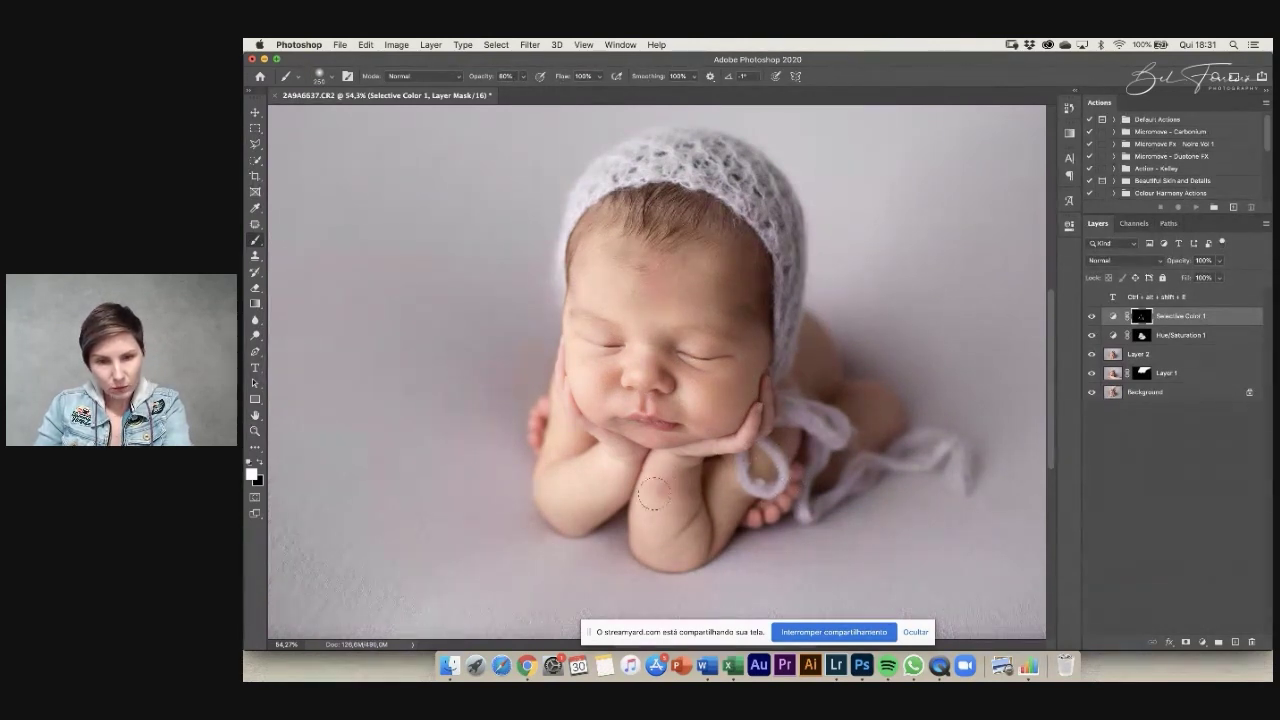
Compare Layer 2 on its own with the full stack of color corrections.
left_click(1092, 357, "alt")
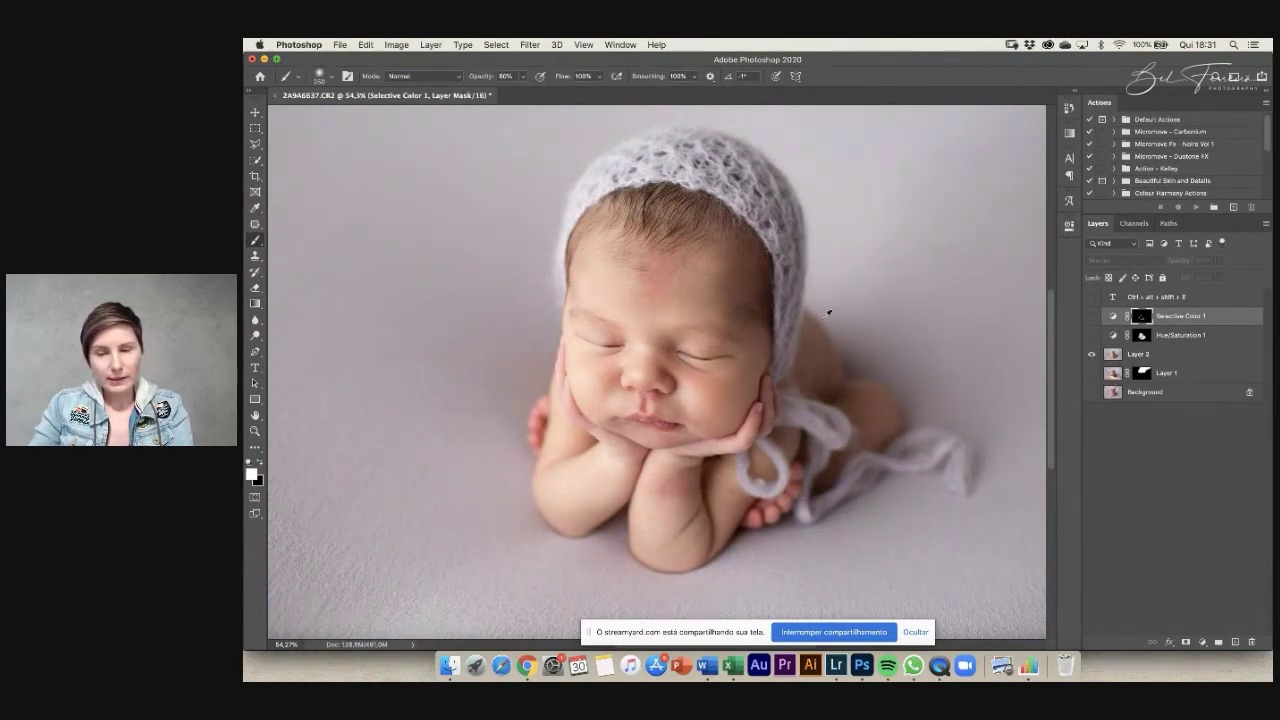
left_click(1092, 357, "alt")
left_click(1093, 356, "alt")
left_click(1093, 356, "alt")
left_click(1092, 356)
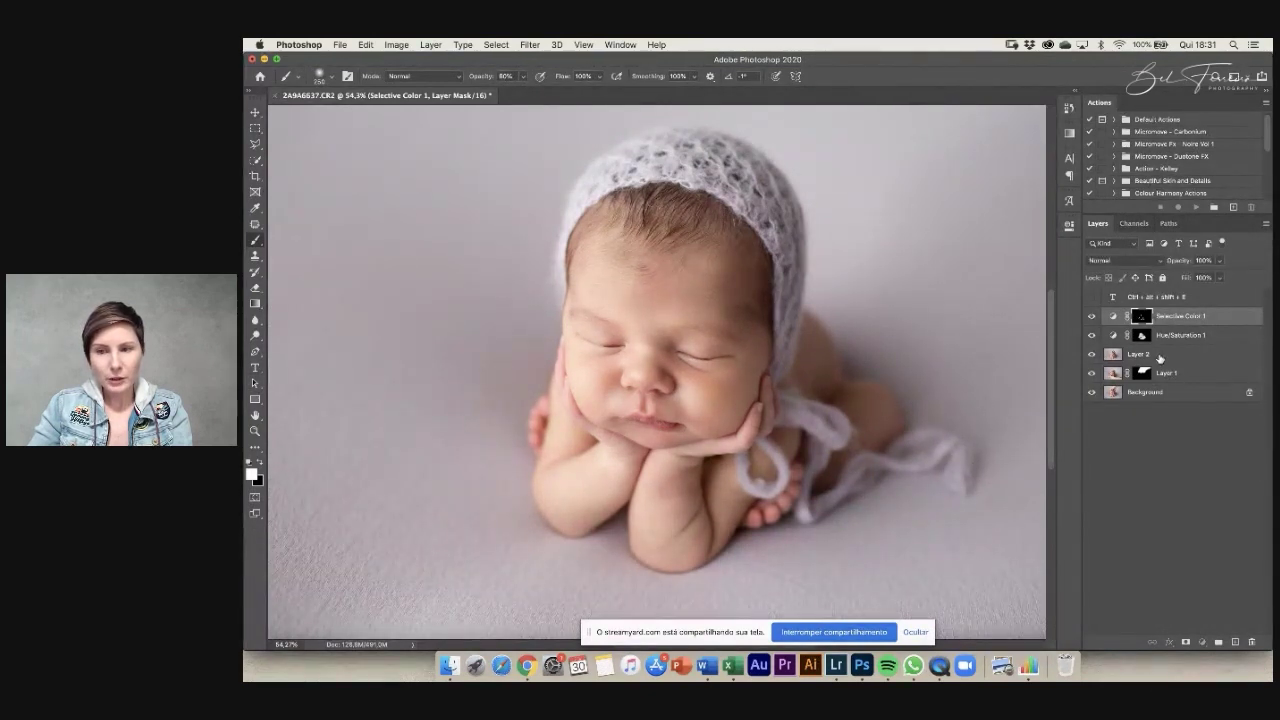
Create a blank layer directly above Layer 2 and lower the brush opacity to 8%.
left_click(1159, 357)
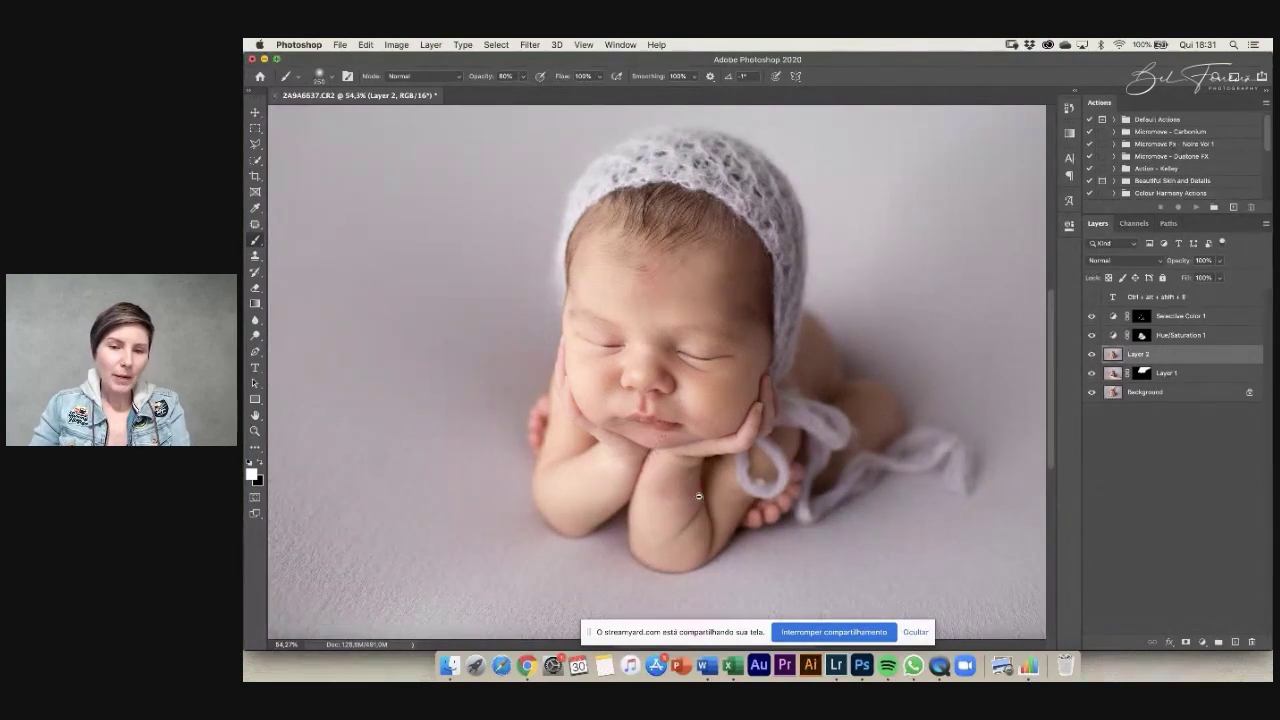
scroll(698, 496, "up", 5)
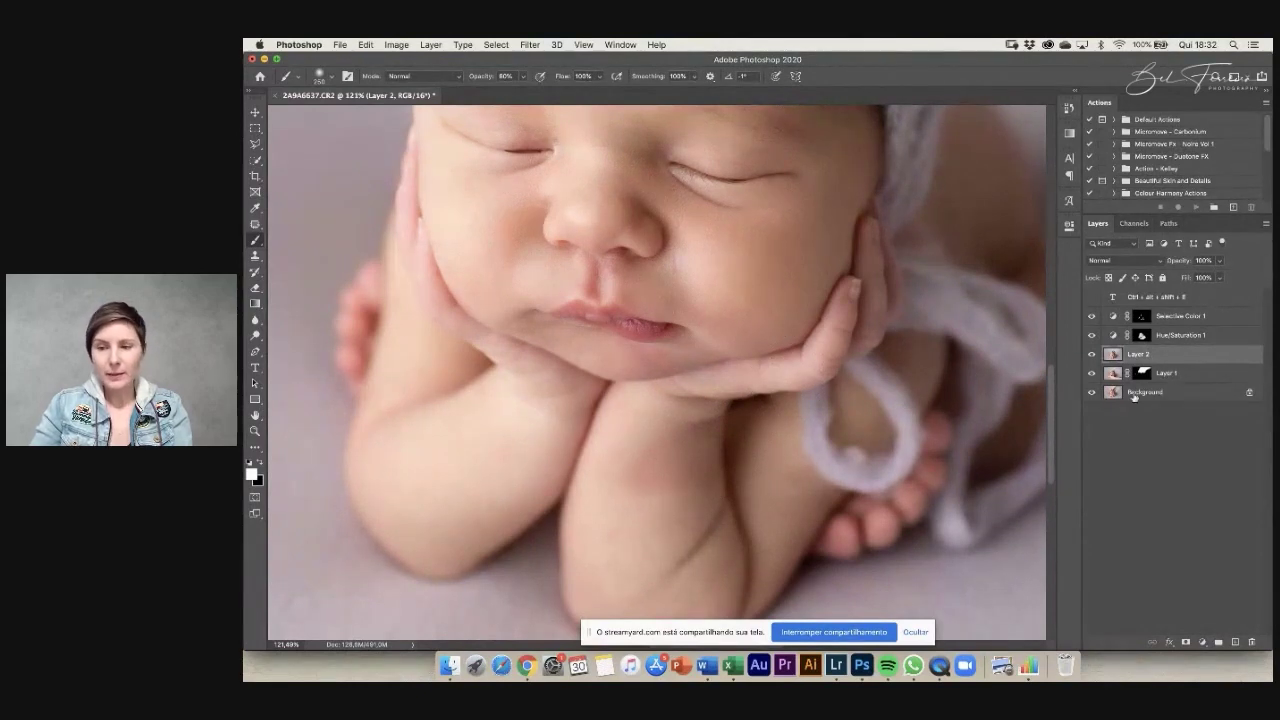
left_click(1235, 642)
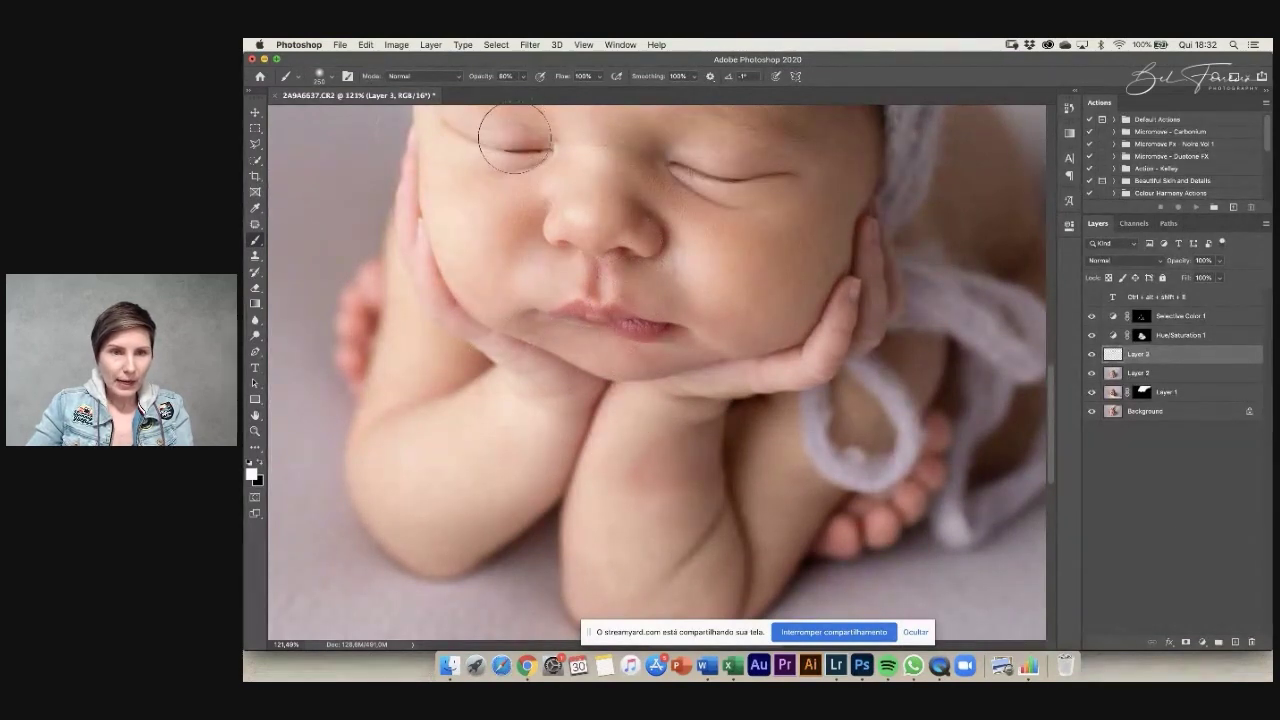
left_click(522, 76)
left_click_drag(510, 90, 492, 91)
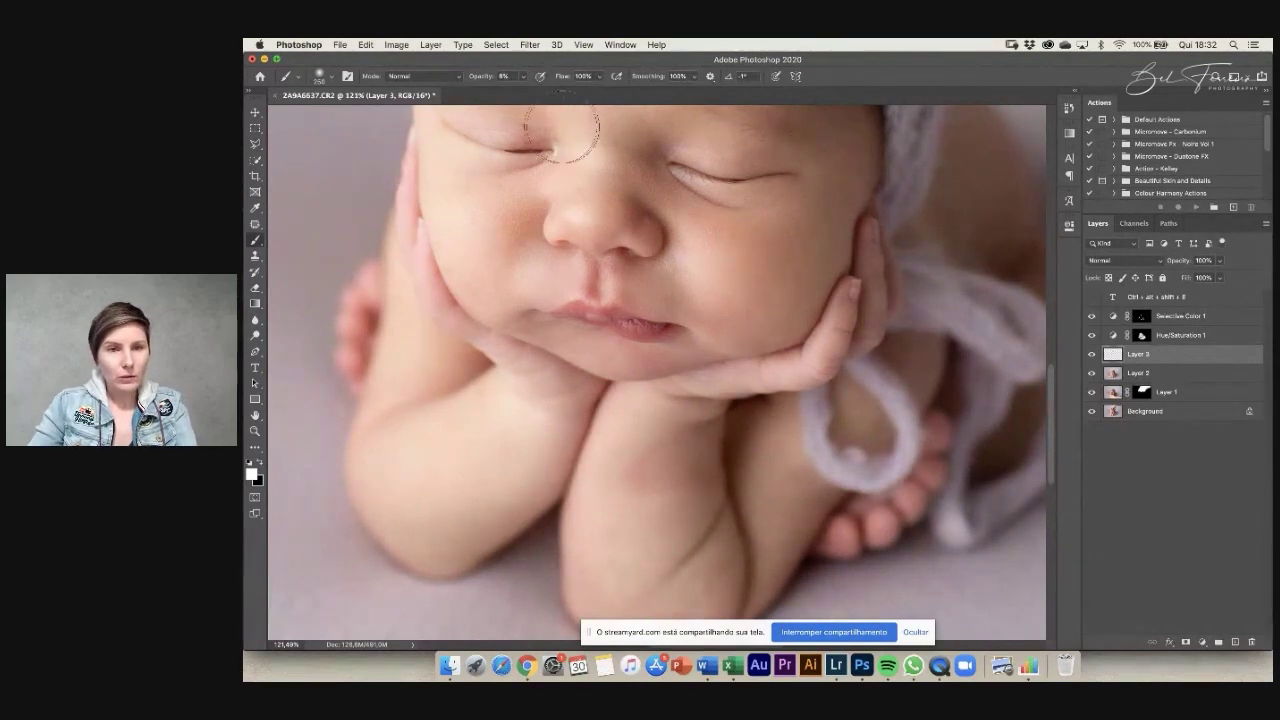
Paint sampled skin tone with a smaller brush over the reddish patches on the forearm beneath the baby's chin.
key("bracketleft")
key("bracketleft")
key("bracketleft")
key("bracketleft")
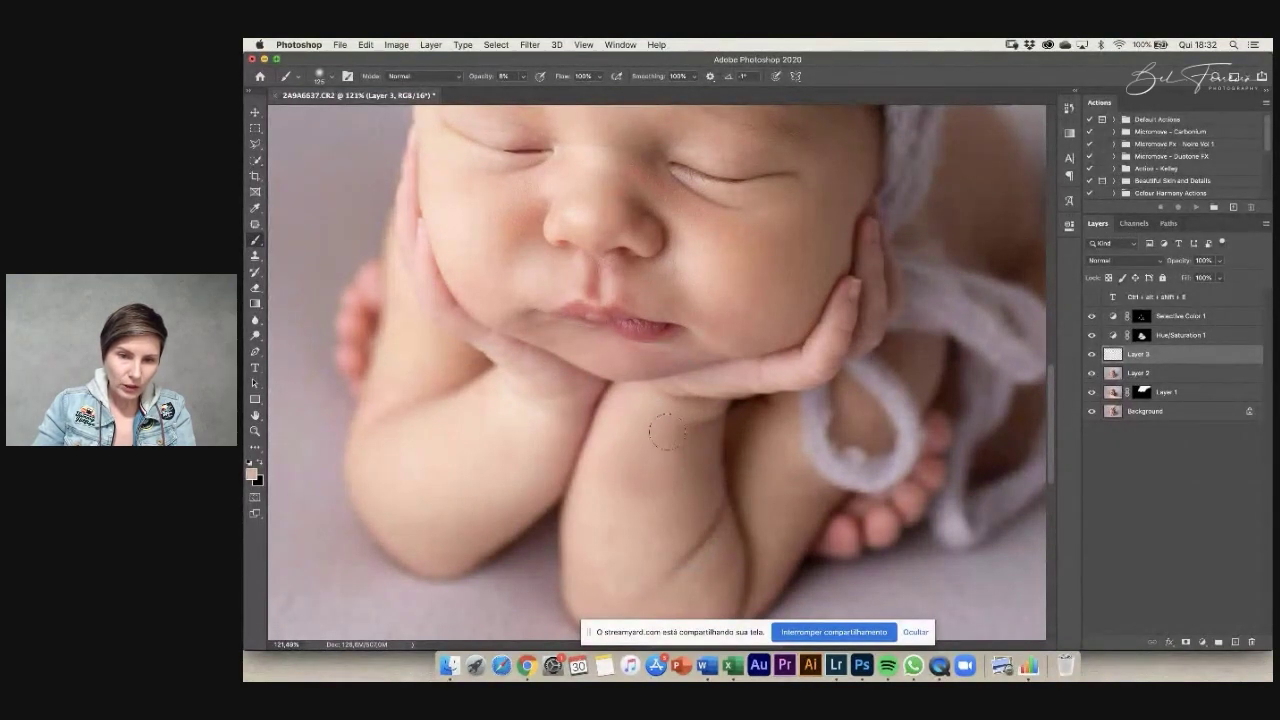
Even out the other forearm on the blank layer by repeatedly sampling nearby skin tones and painting over its uneven patches.
left_click_drag(526, 399, 631, 377)
left_click(555, 421, "alt")
key("]")
key("]")
key("]")
key("]")
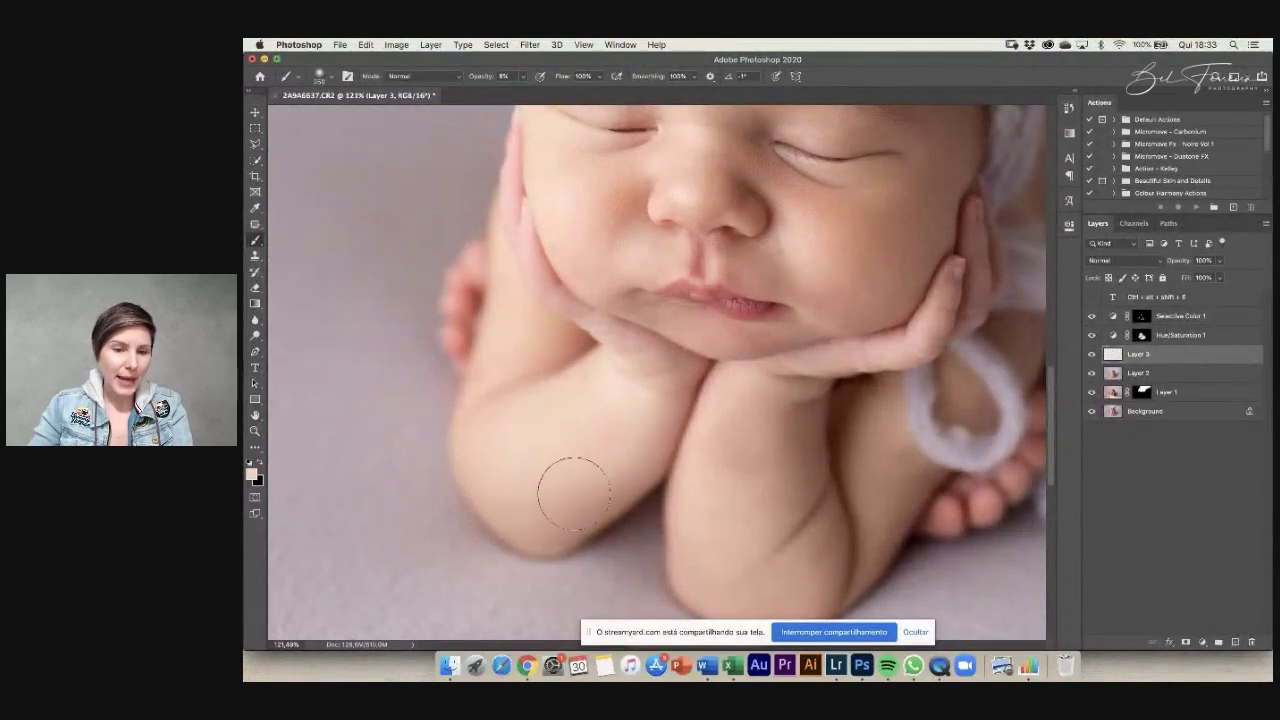
left_click(553, 450, "alt")
left_click(629, 438, "alt")
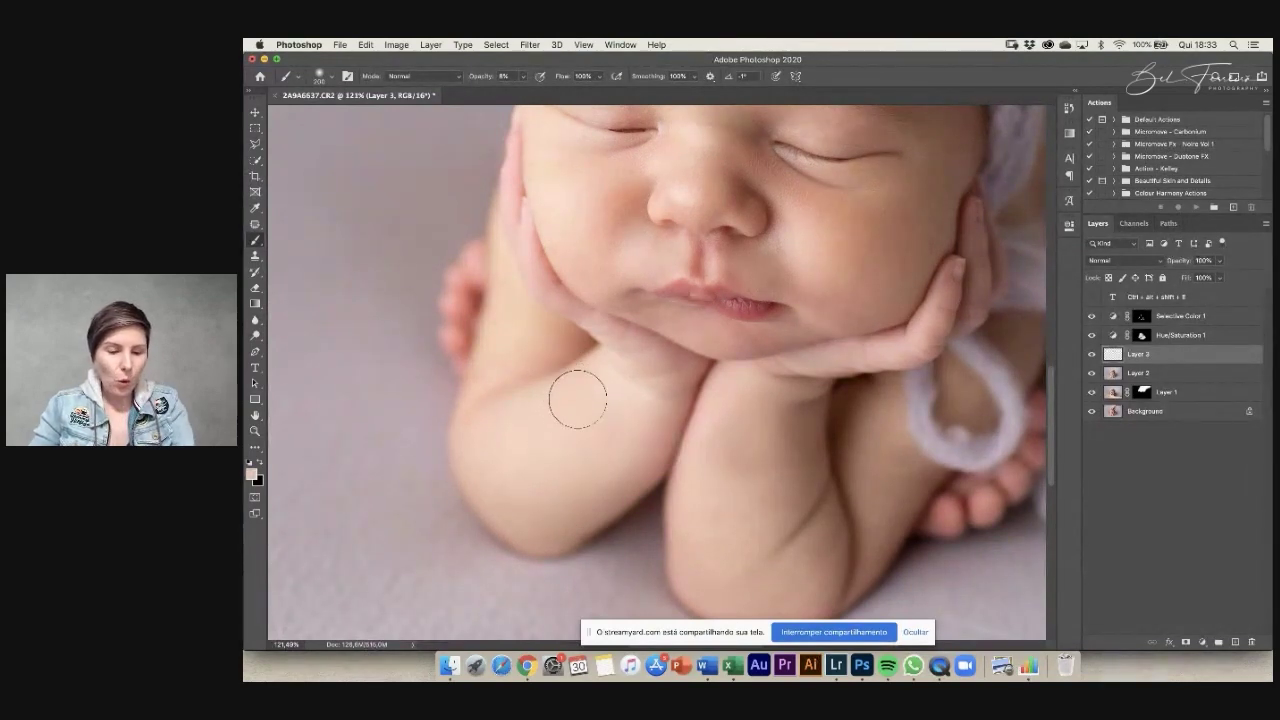
left_click(620, 393, "alt")
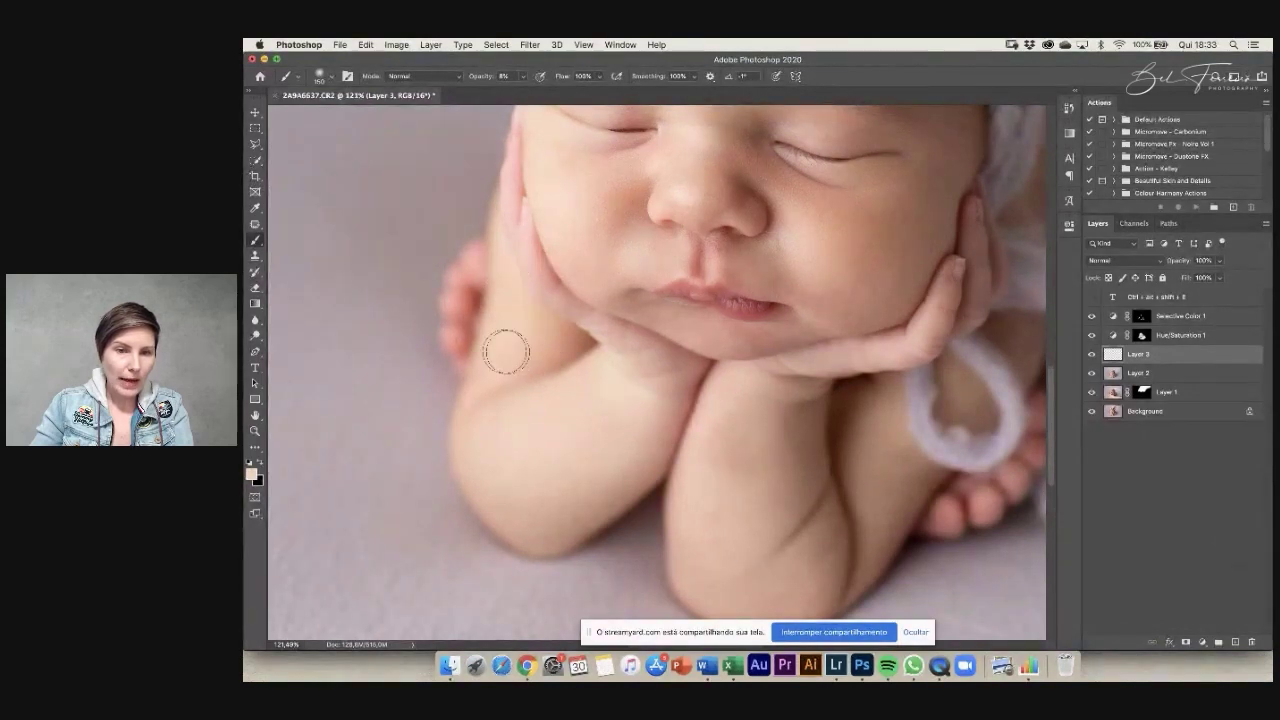
left_click(512, 428, "alt")
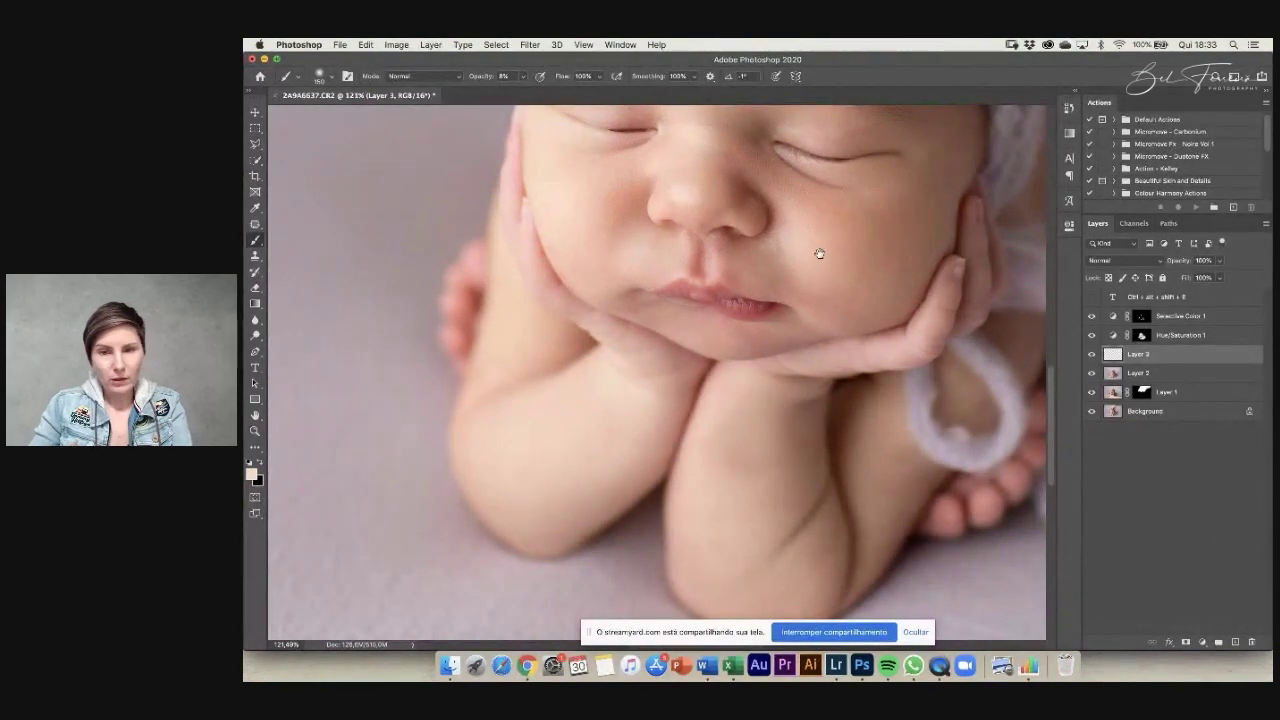
left_click_drag(819, 253, 725, 323)
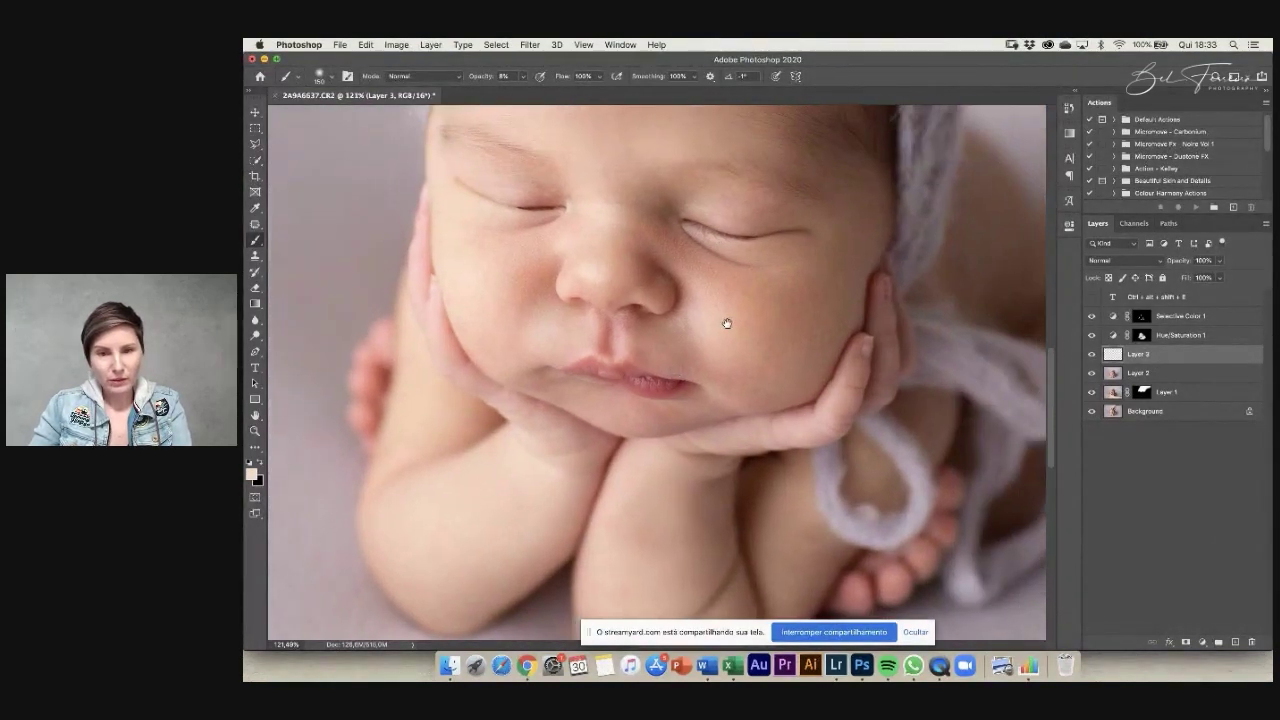
Patch the uneven area on the forearm beneath the baby's chin on Layer 2 with nearby skin, and clear the selection.
left_click(648, 555, "alt")
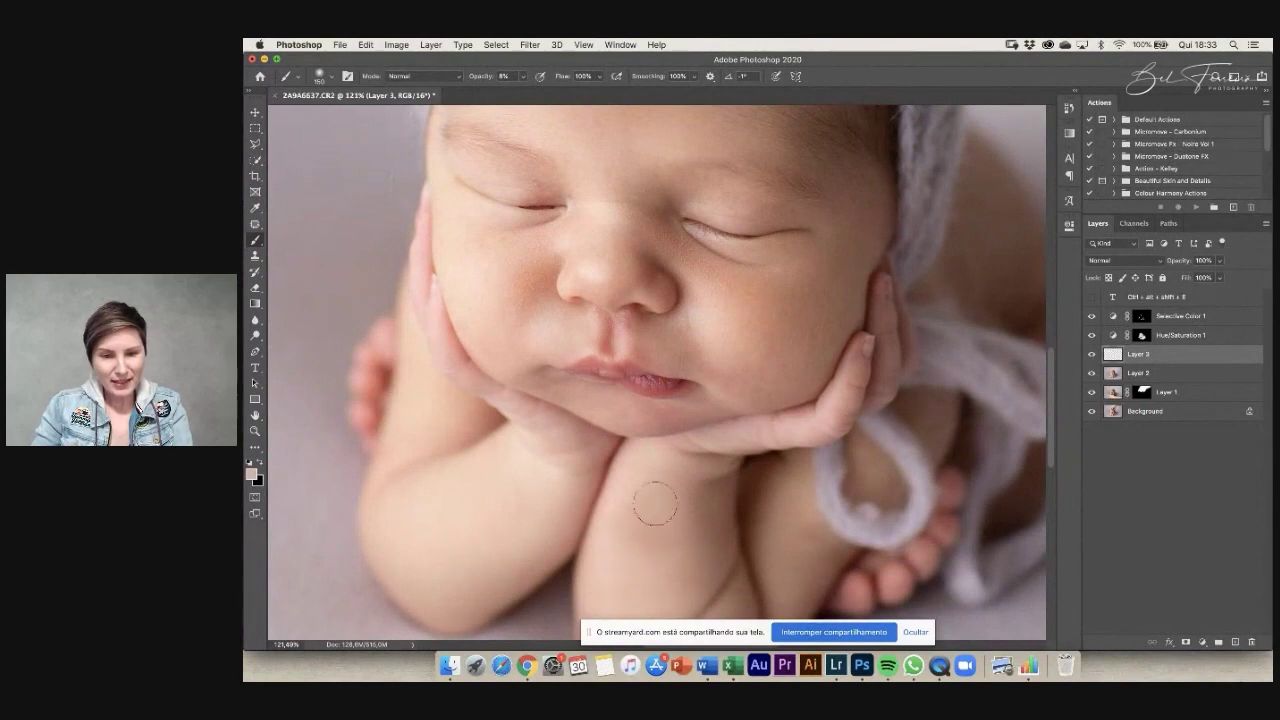
left_click(1168, 374)
left_click(255, 225)
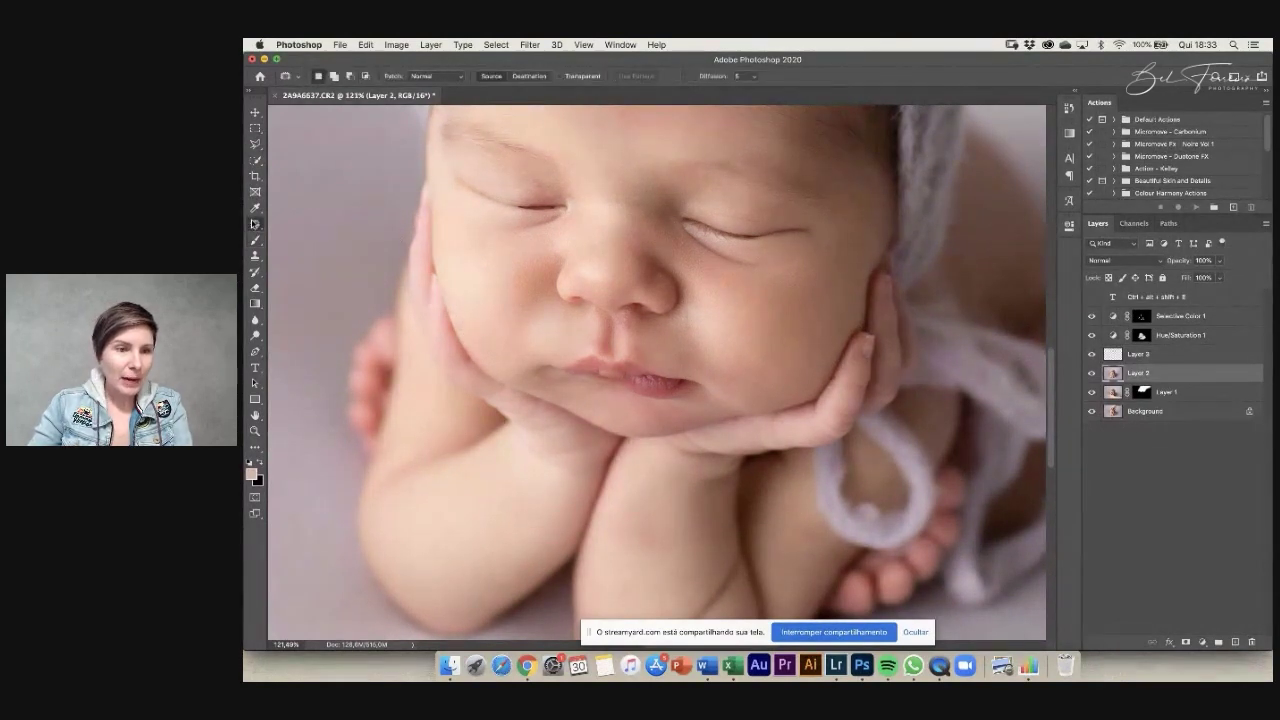
left_click_drag(303, 243, 303, 243)
mouse_move(625, 524)
left_mouse_down()
mouse_move(620, 537)
mouse_move(623, 506)
mouse_move(622, 540)
left_mouse_up()
mouse_move(688, 563)
left_mouse_down()
mouse_move(714, 533)
mouse_move(694, 553)
mouse_move(640, 572)
left_mouse_up()
scroll(722, 349, "down", 3)
key("super+d")
Compare the portrait with Layer 2 and Layer 3 each hidden and shown.
left_click(1091, 373)
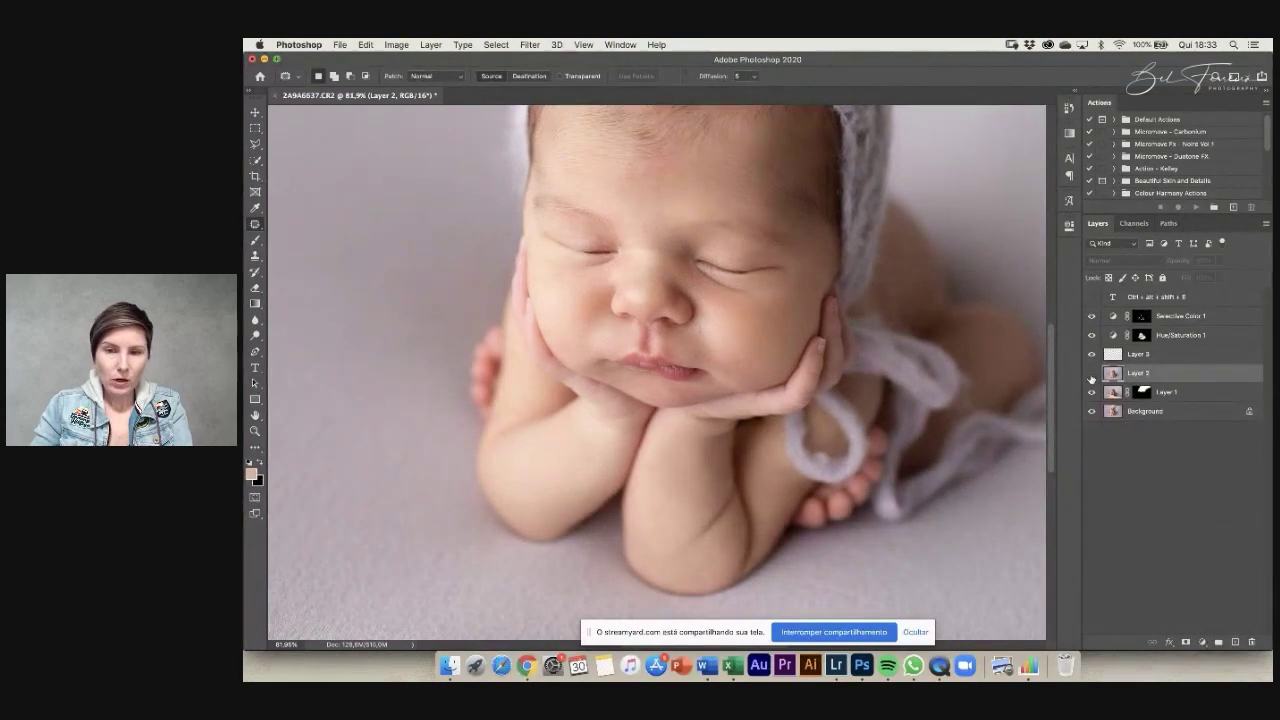
left_click(1091, 373)
left_click(1092, 375)
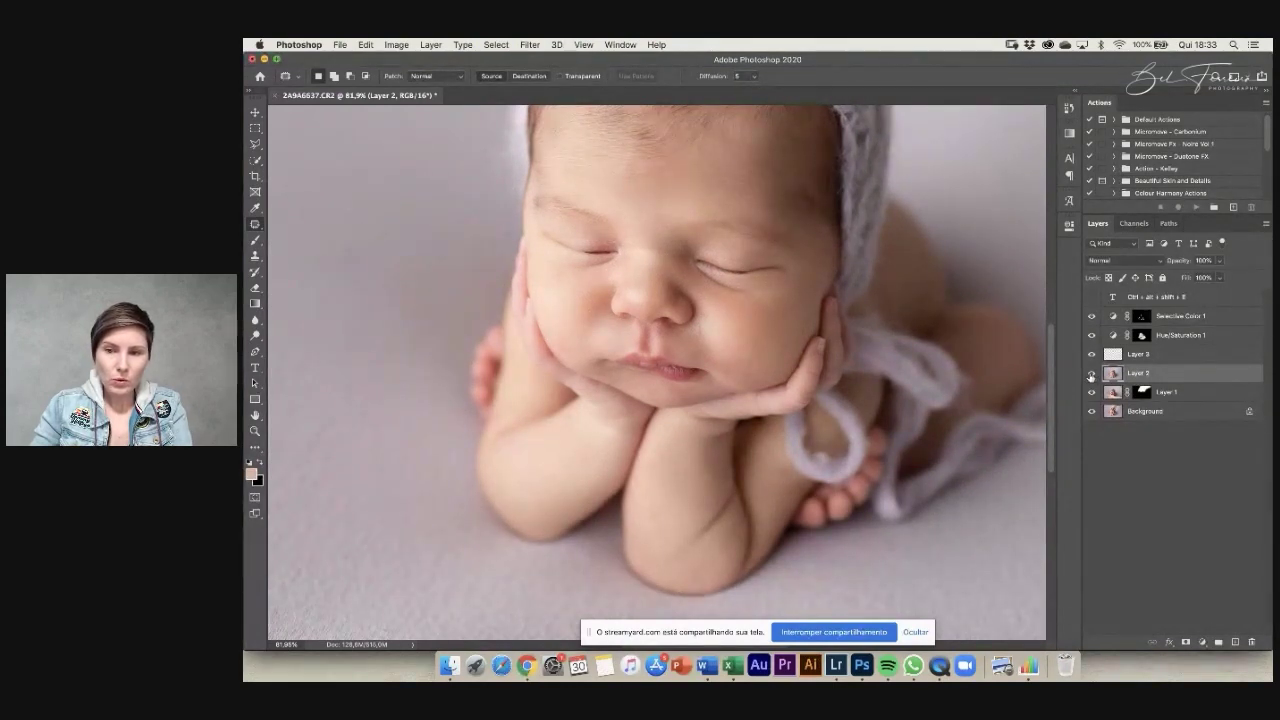
left_click(1092, 356)
left_click(1092, 356)
left_click(1092, 356)
left_click(1092, 356)
Paint sampled skin tone on Layer 3 over the uneven skin beside the corner of the baby's mouth and chin.
mouse_move(710, 337)
left_mouse_down()
mouse_move(840, 337)
mouse_move(766, 357)
left_mouse_up()
left_click(1147, 356)
key("b")
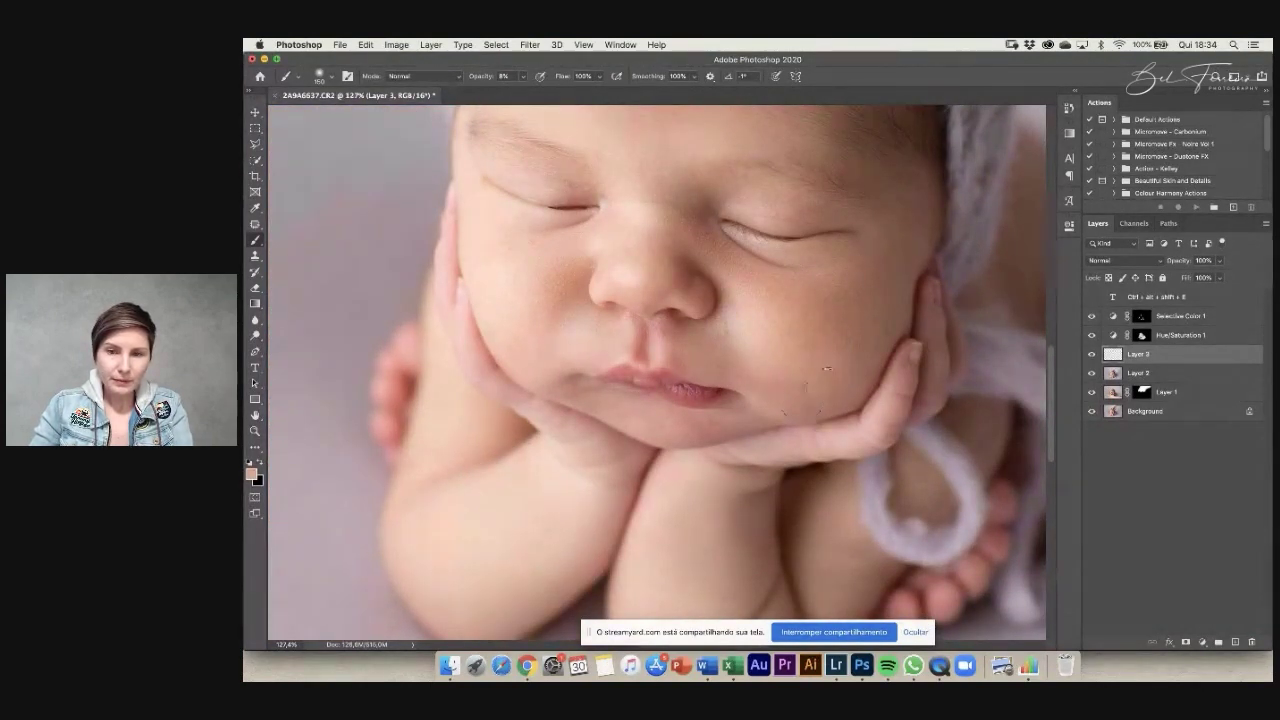
left_click(797, 390, "alt")
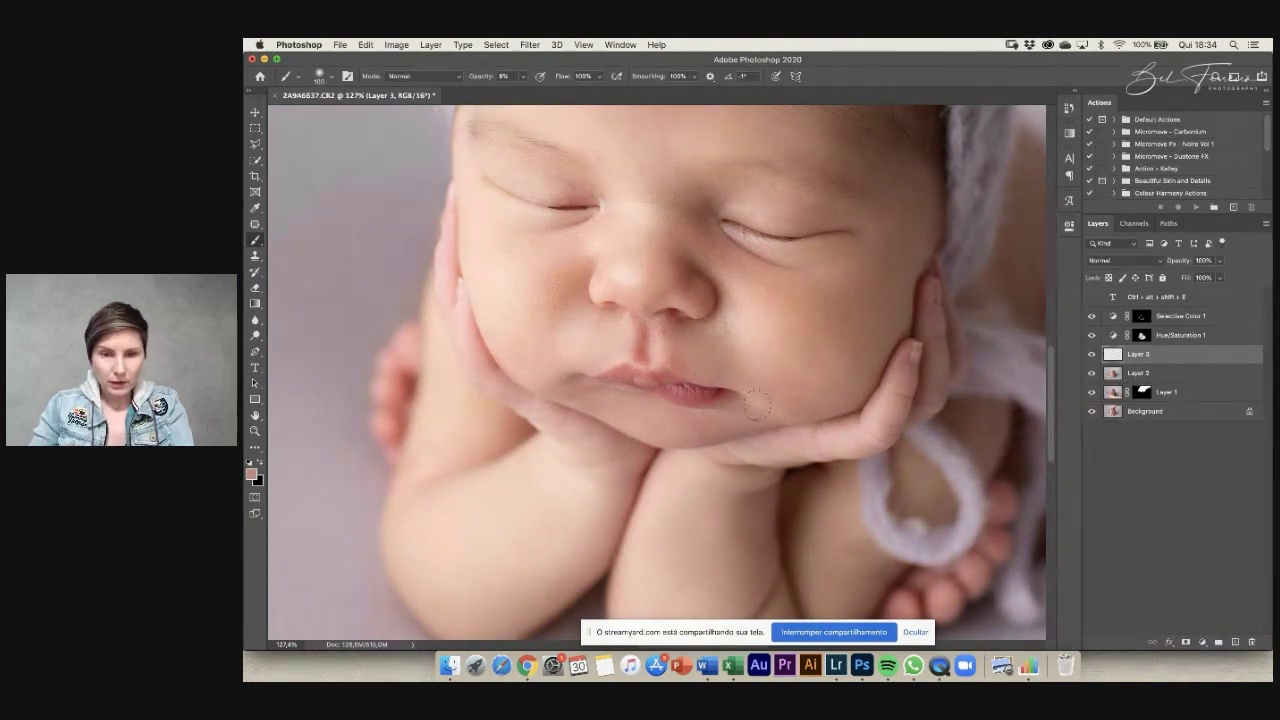
left_click(727, 414)
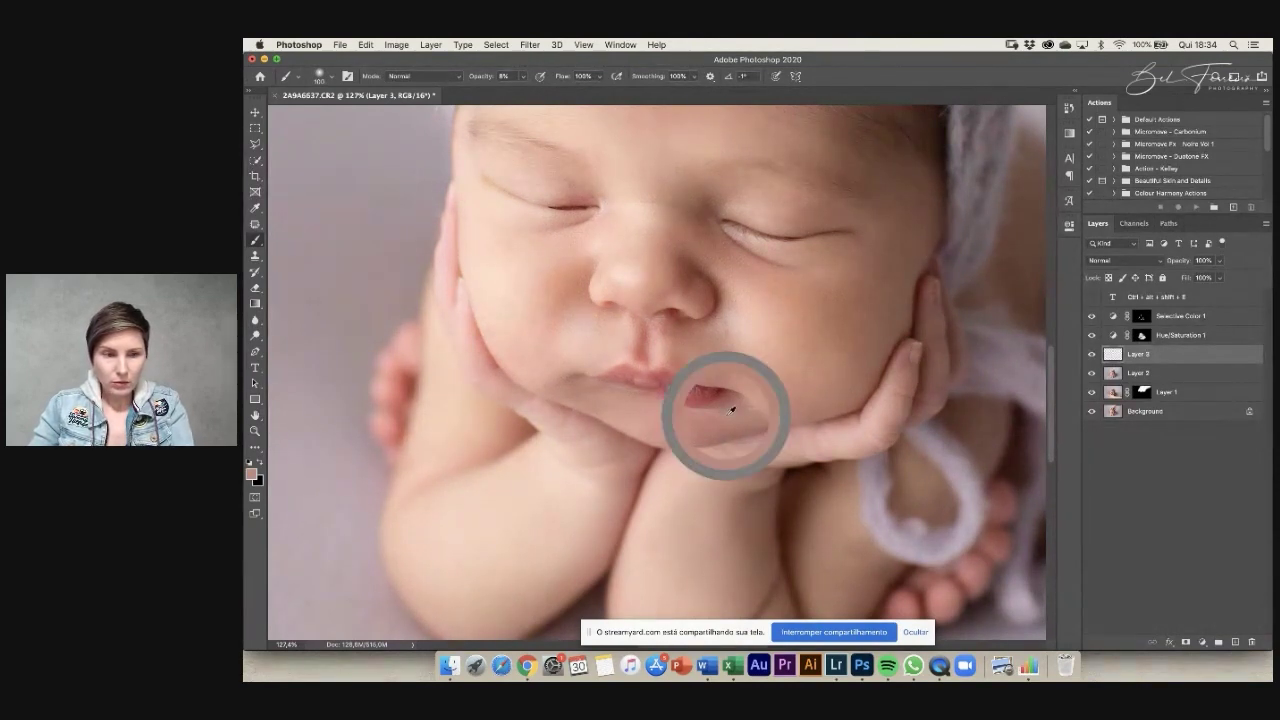
Sample nearby skin tones and paint over the uneven patches on the cheeks and beside the nose on Layer 3.
left_click(547, 345, "alt")
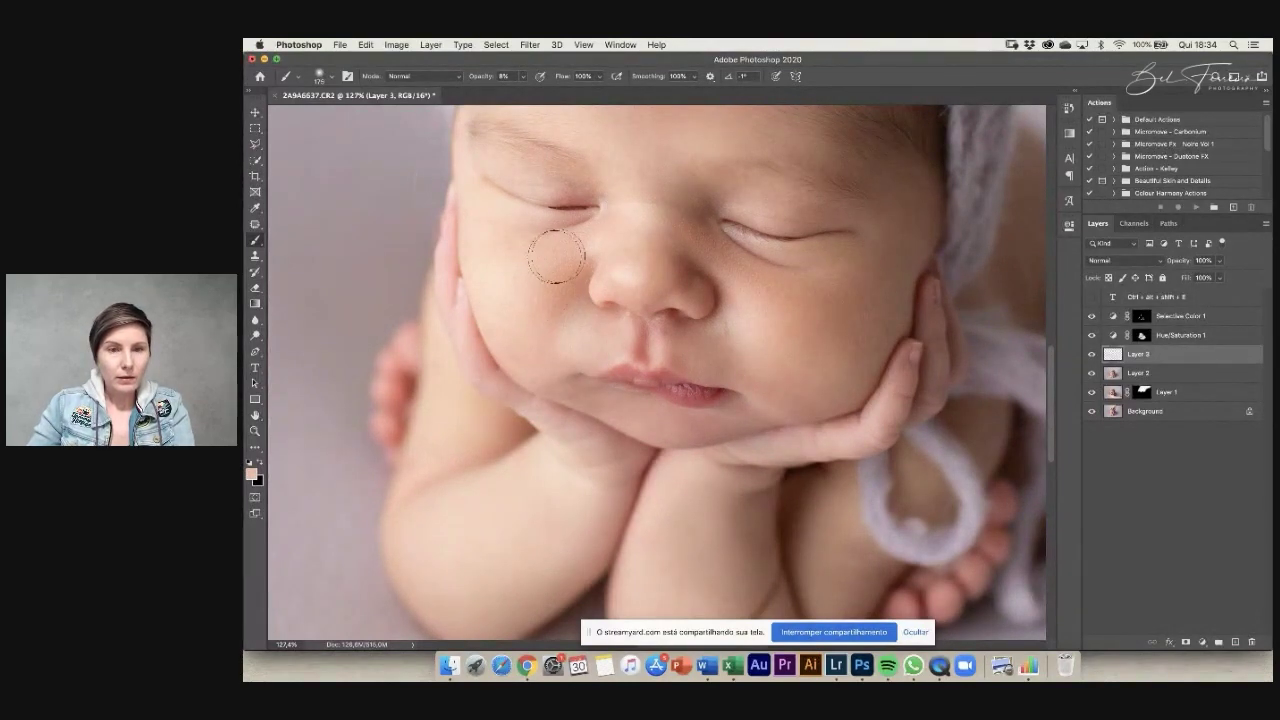
left_click(750, 320)
left_click(705, 238, "alt")
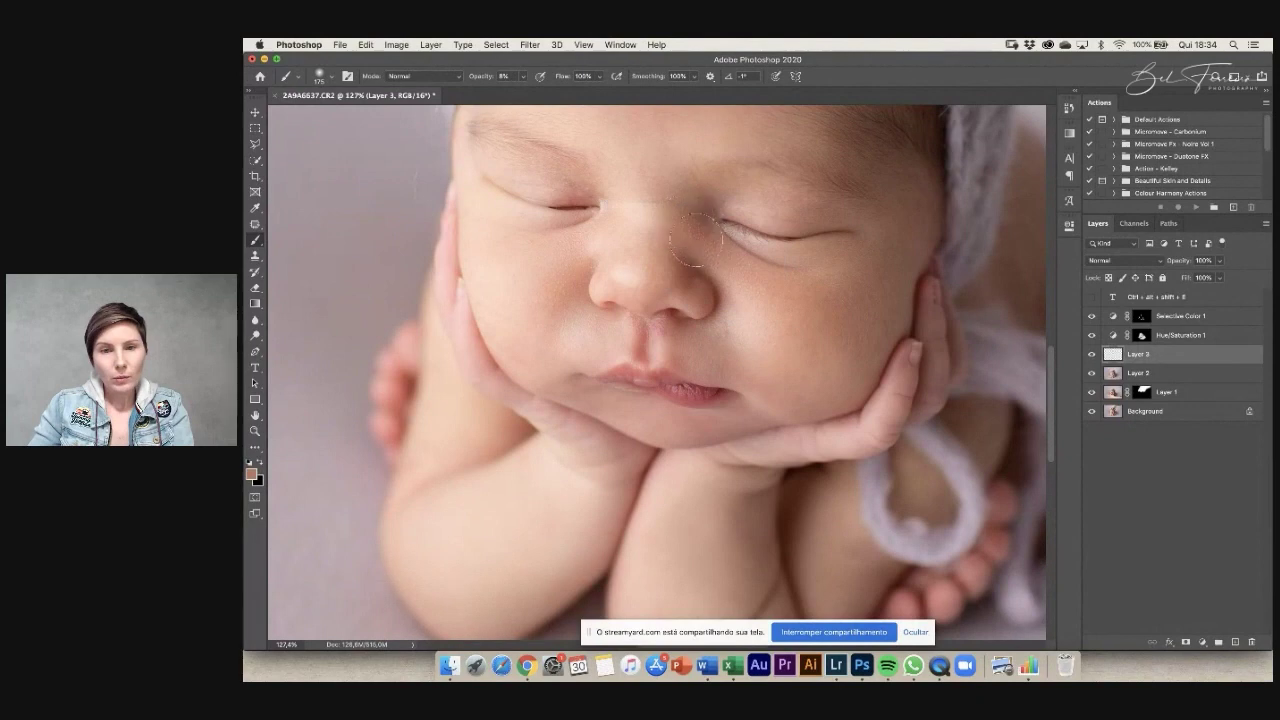
Even out the reddish patches on the forehead on Layer 3 by repeatedly sampling nearby skin and painting over them.
scroll(660, 220, "up", 3)
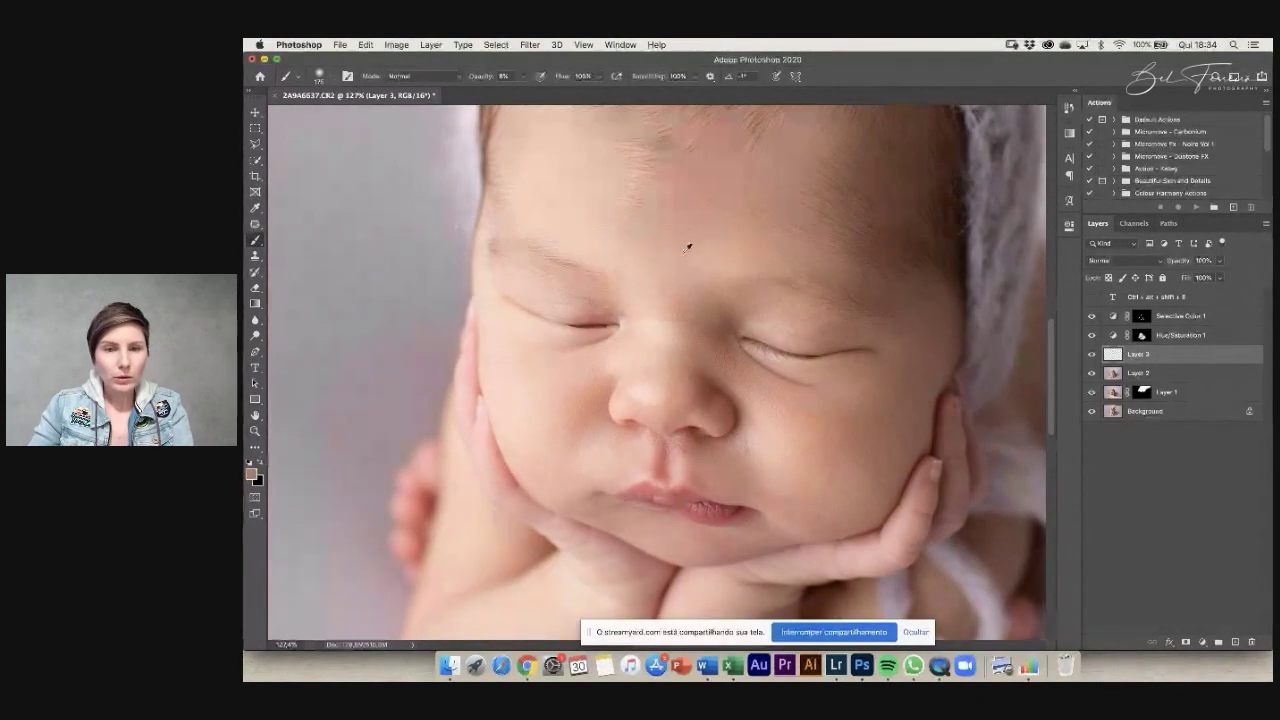
left_click(686, 240)
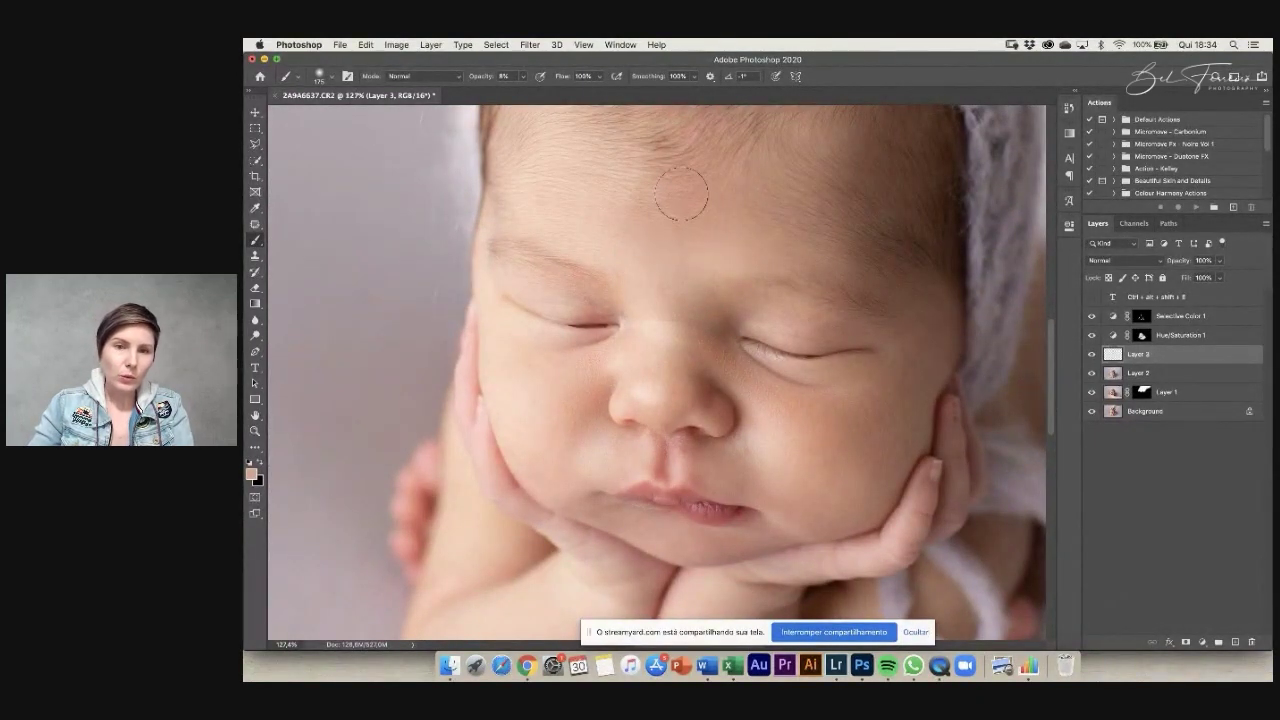
left_click(716, 238, "alt")
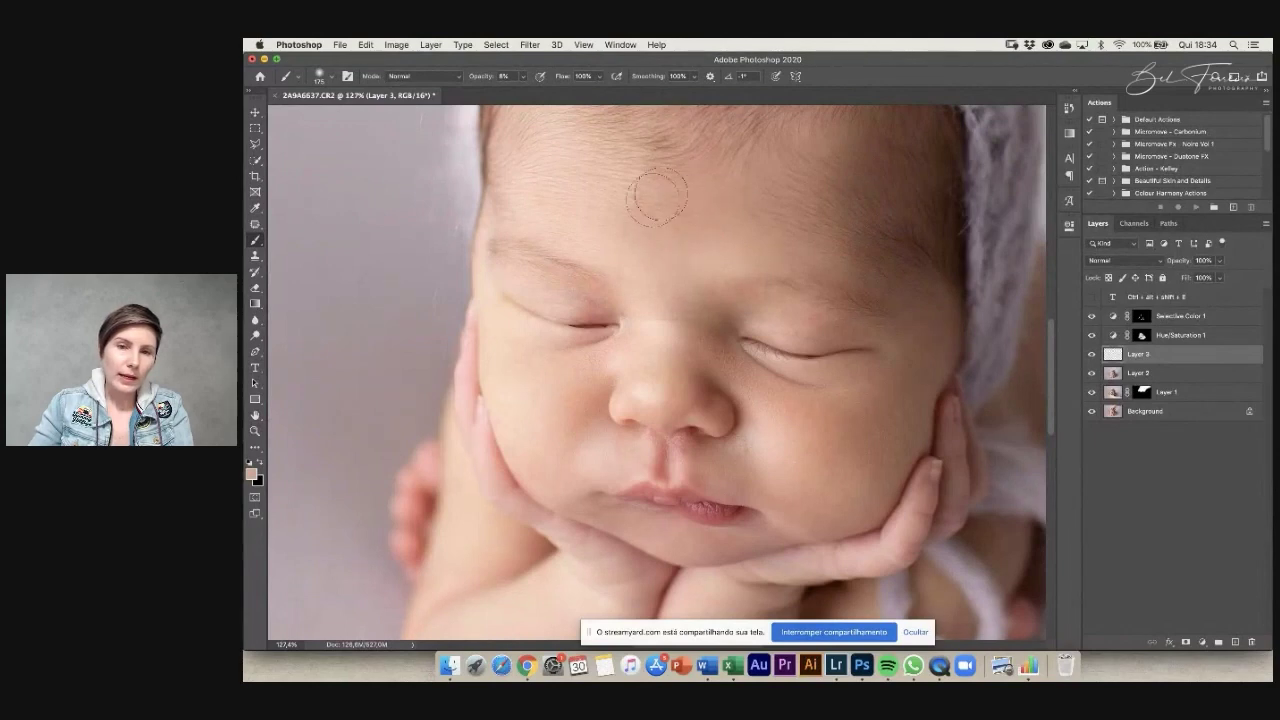
left_click(628, 226)
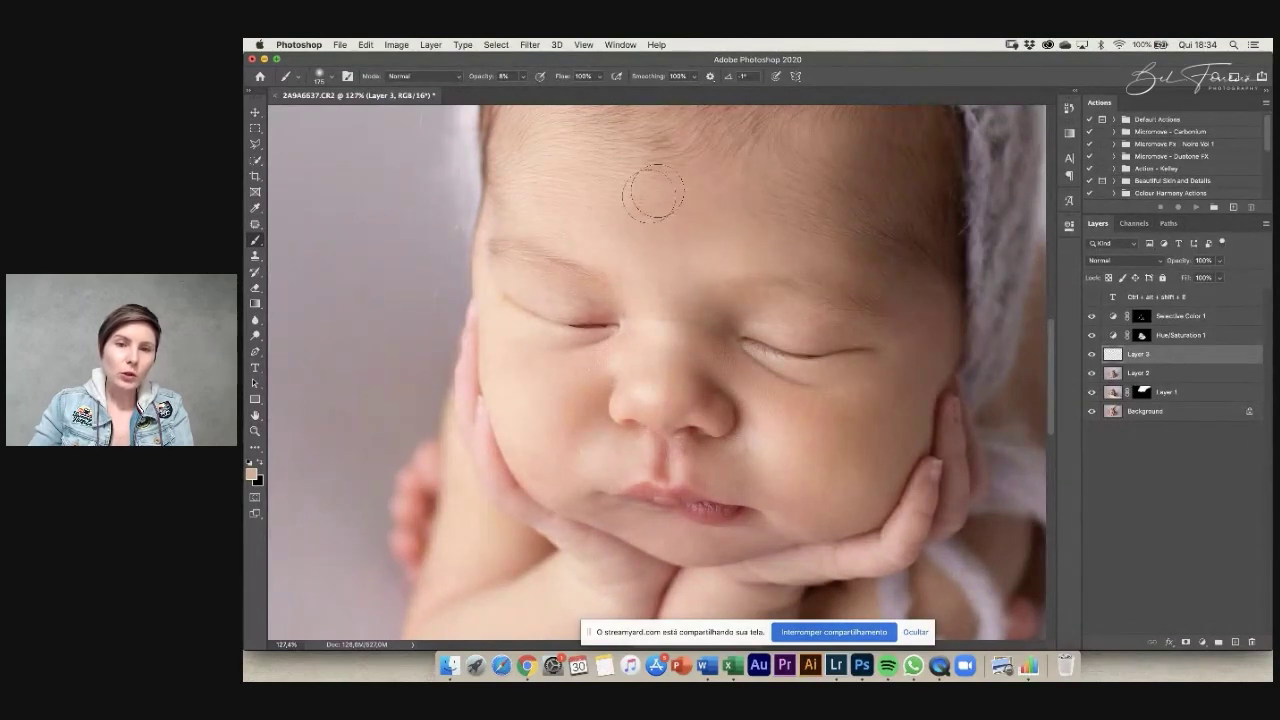
left_click(598, 208, "alt")
left_click(717, 237, "alt")
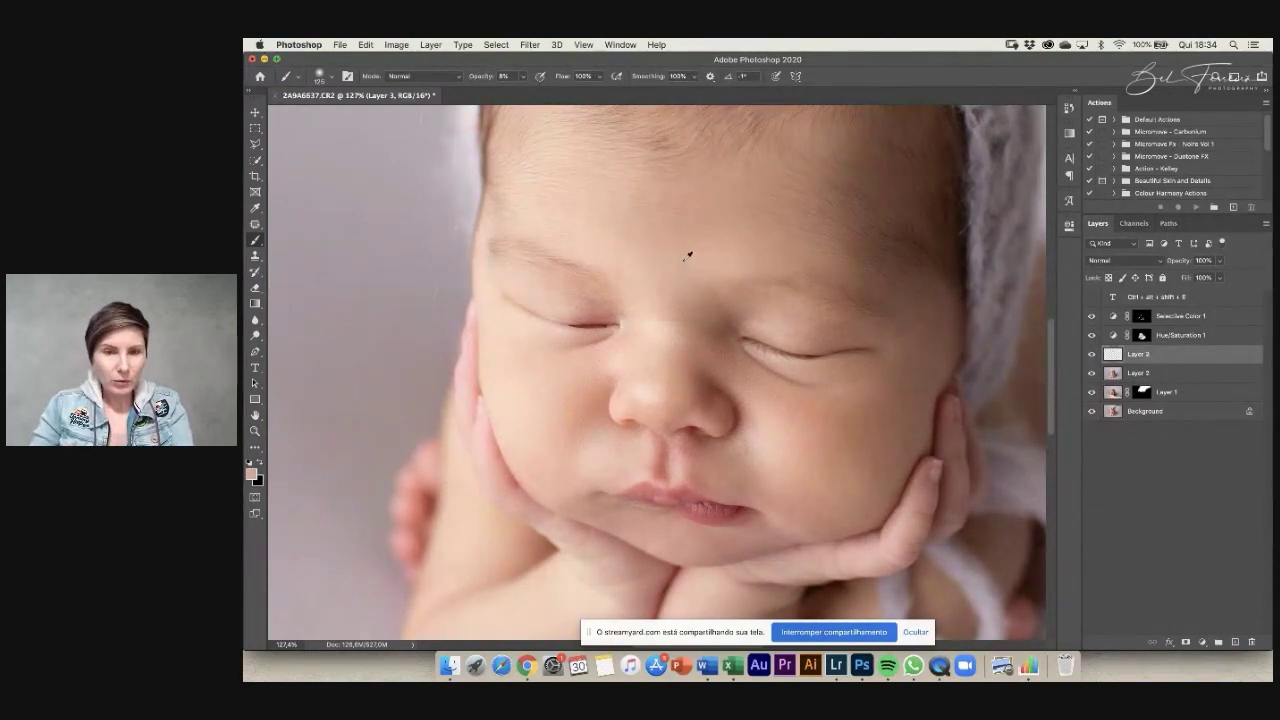
Touch up the skin tones around the eyelid, nose and upper lip on Layer 3 with a smaller brush.
key("bracketleft")
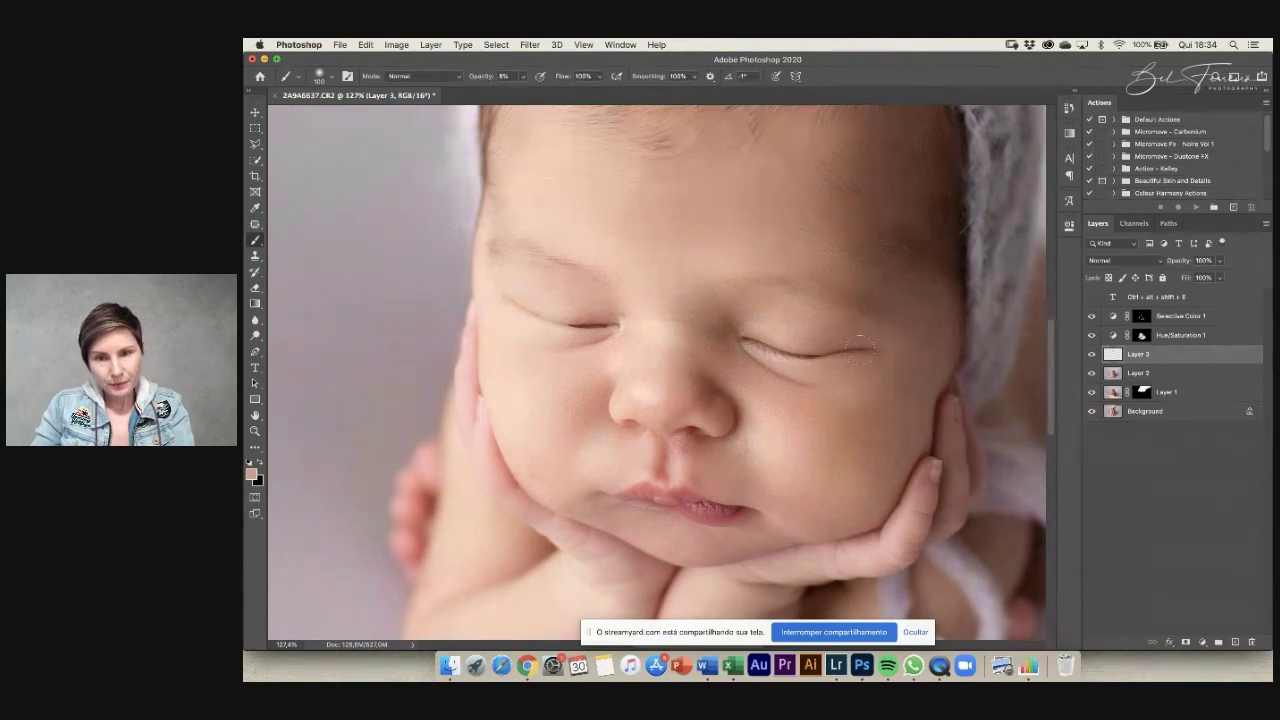
scroll(734, 349, "down", 3)
scroll(734, 349, "up", 2)
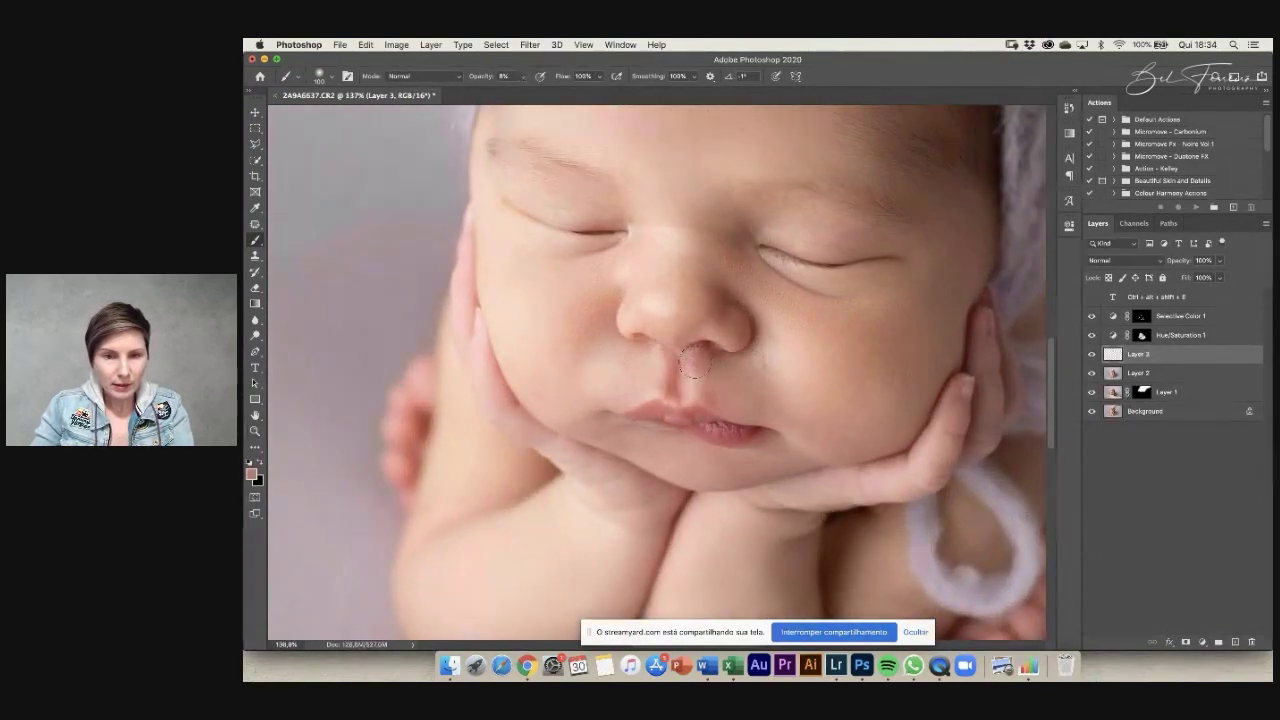
scroll(690, 380, "down", 1)
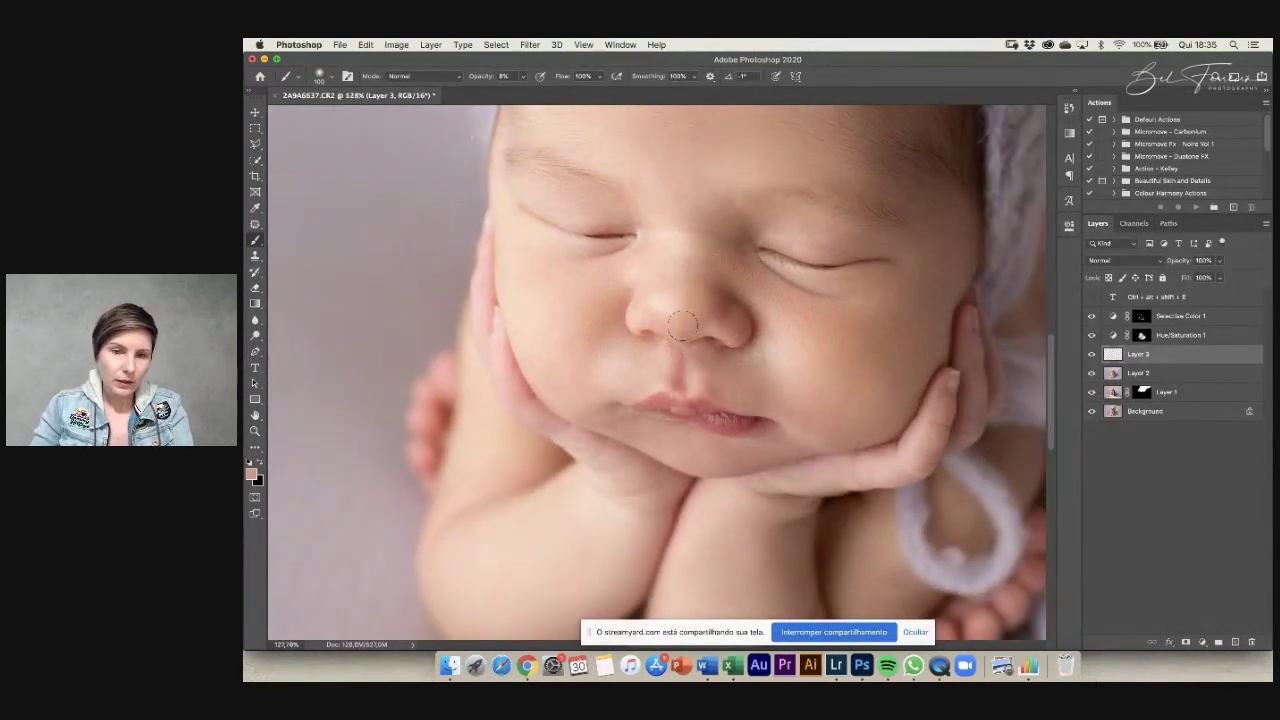
Compare the portrait with and without the skin-tone painting on Layer 3, both in a wide view and close to the face.
scroll(731, 283, "down", 7)
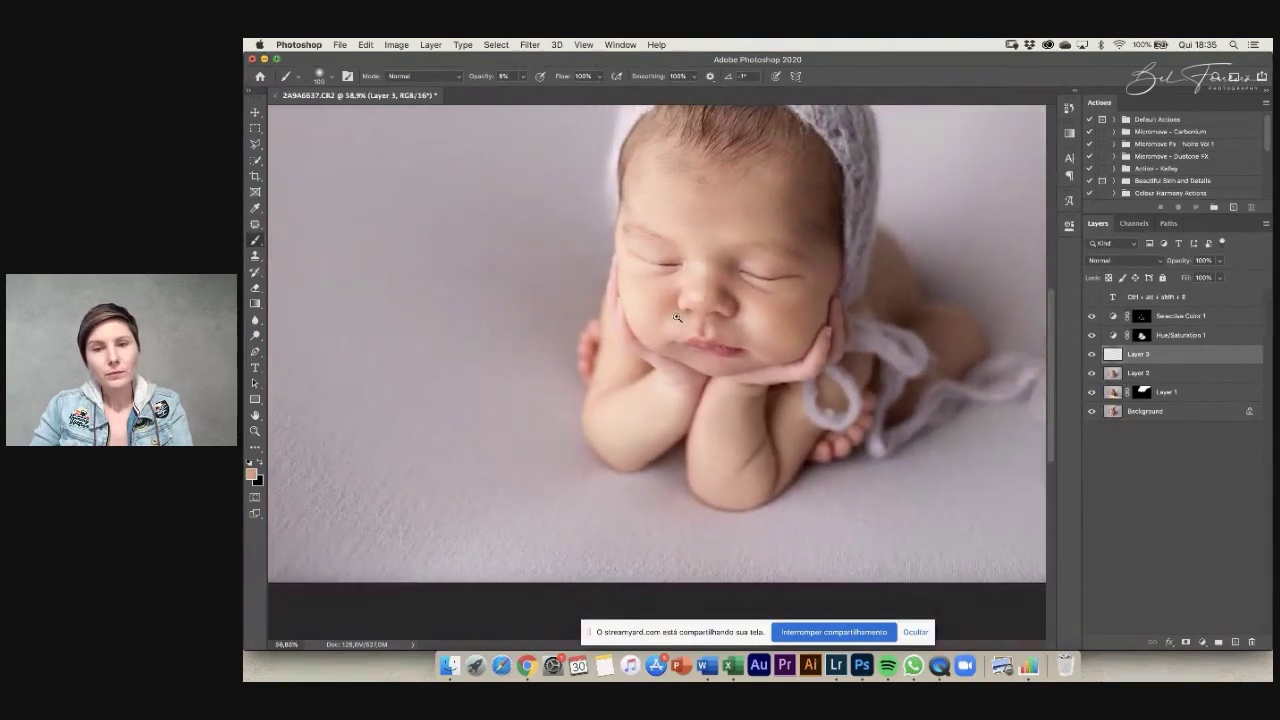
scroll(731, 283, "up", 2)
left_click(1091, 355)
left_click(1092, 355)
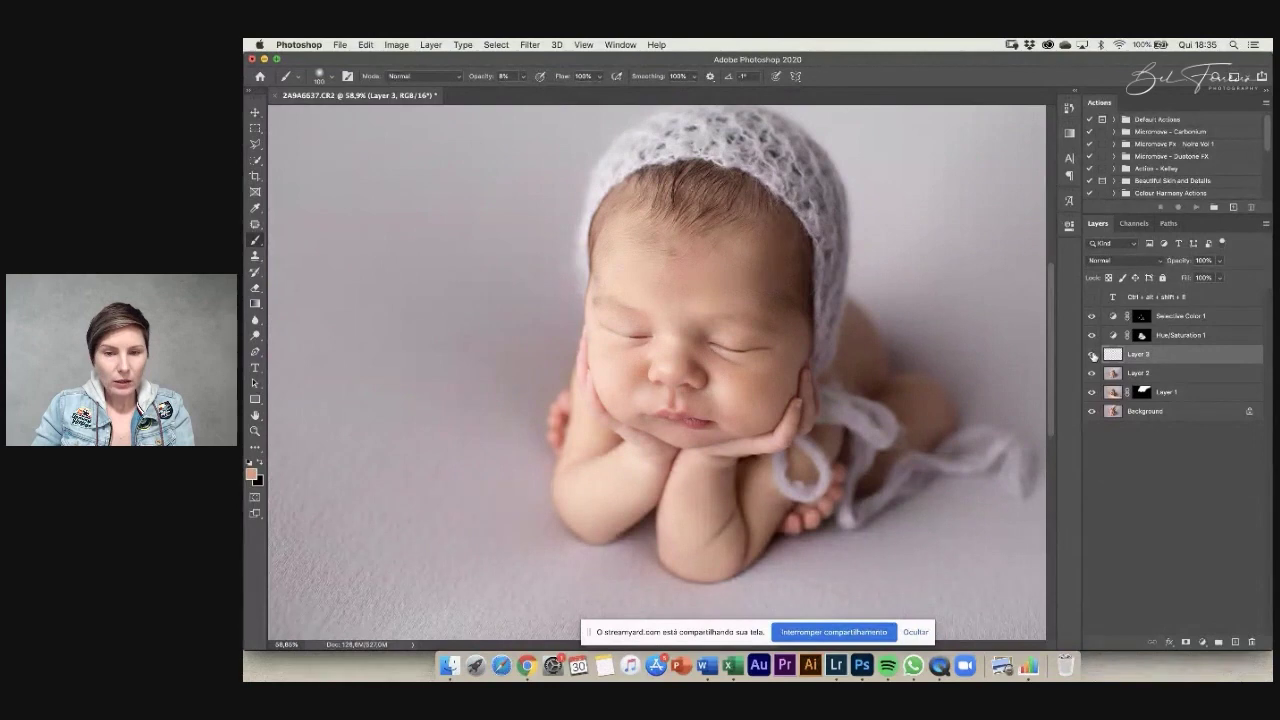
left_click(1092, 355)
left_click(1092, 355)
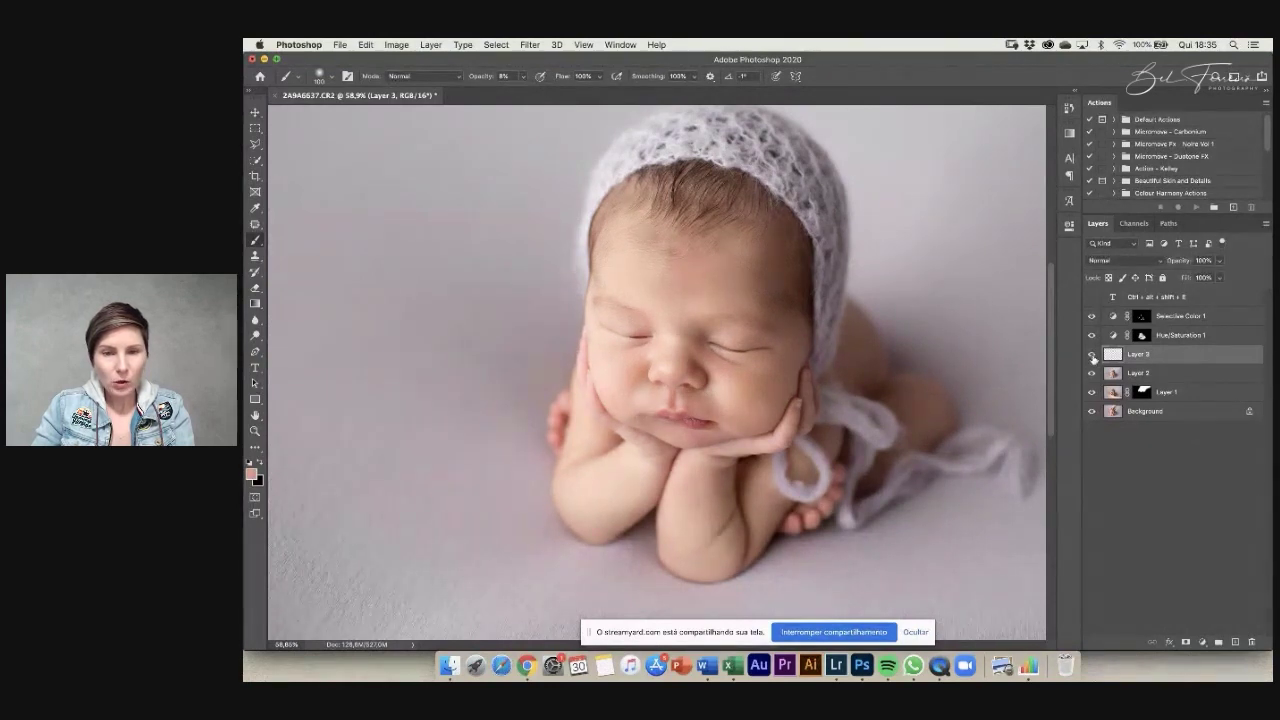
left_click(1092, 355)
left_click(1092, 355)
left_click(1092, 355)
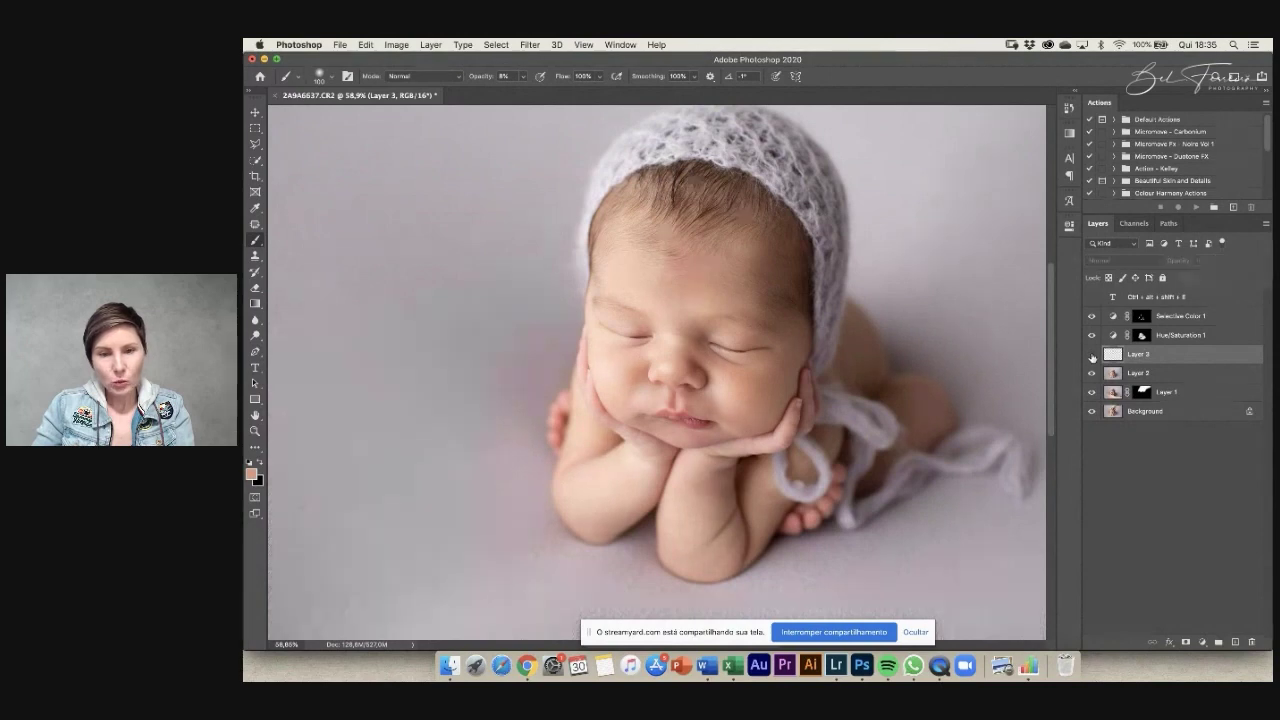
left_click(1092, 355)
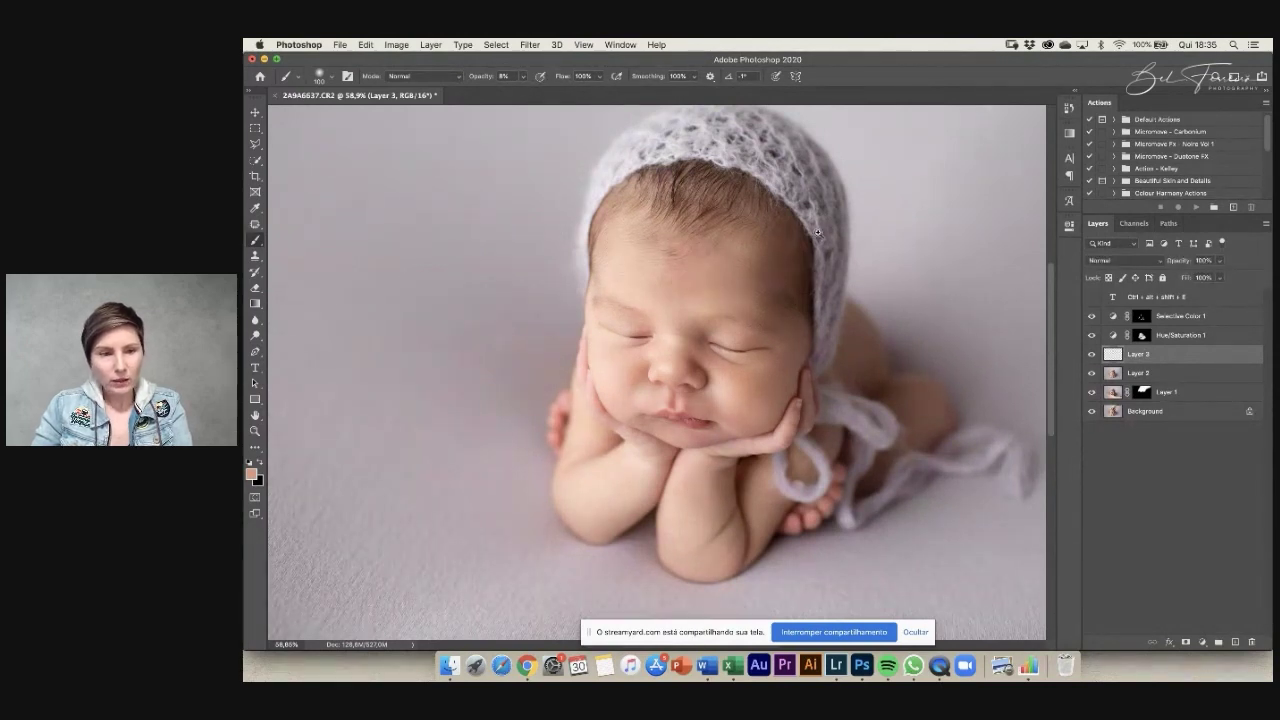
scroll(818, 232, "up", 2)
scroll(791, 289, "down", 1)
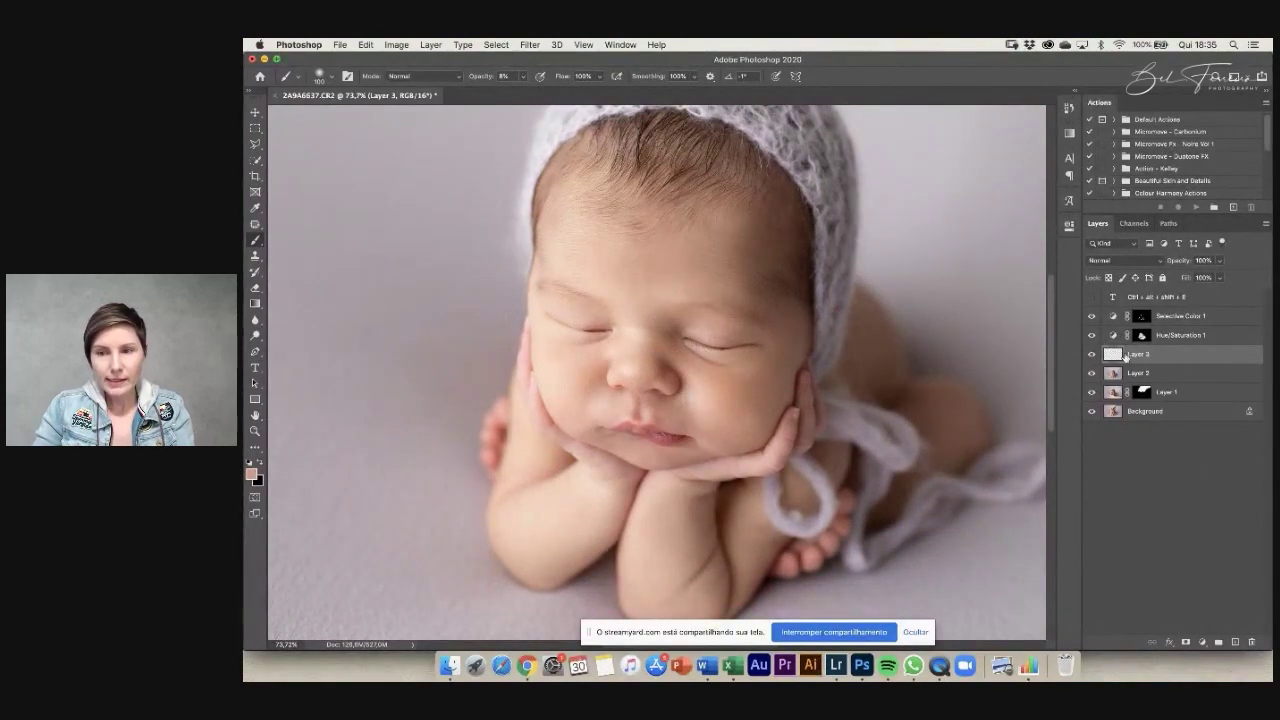
left_click(1092, 355)
left_click(1092, 355)
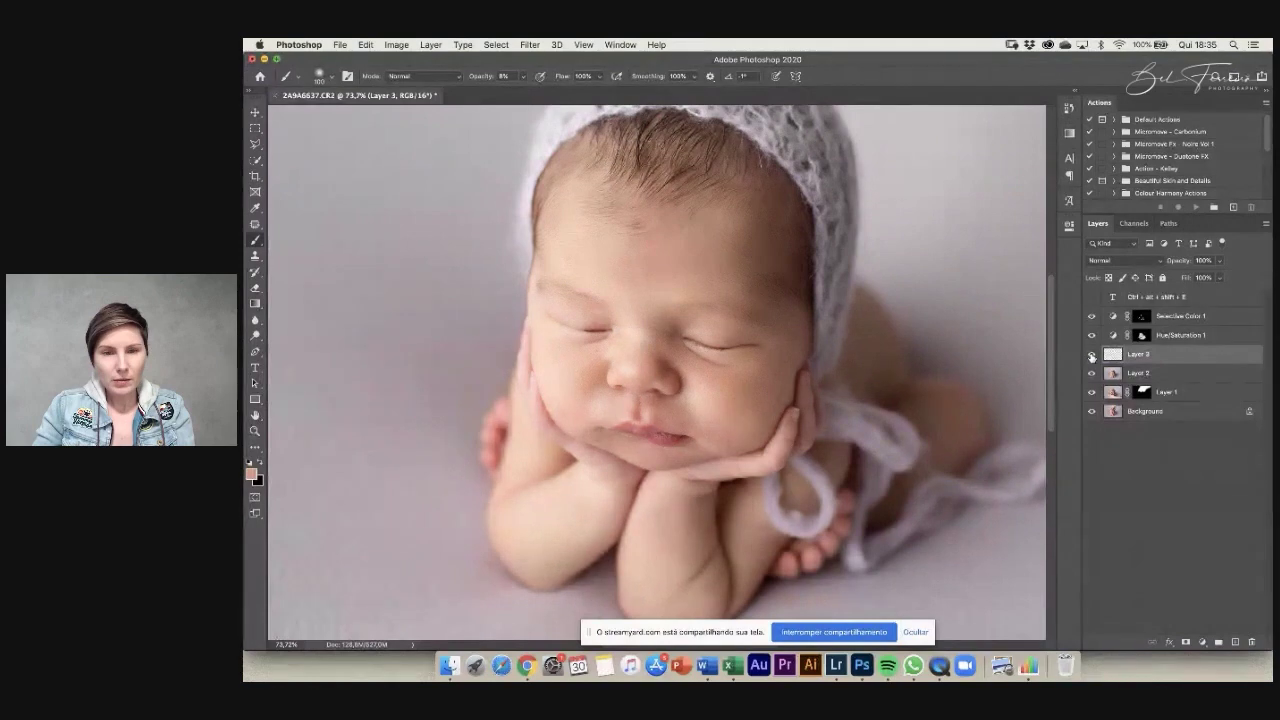
left_click(1092, 355)
left_click(1092, 355)
left_click(1092, 355)
left_click(1091, 355)
key("super+0")
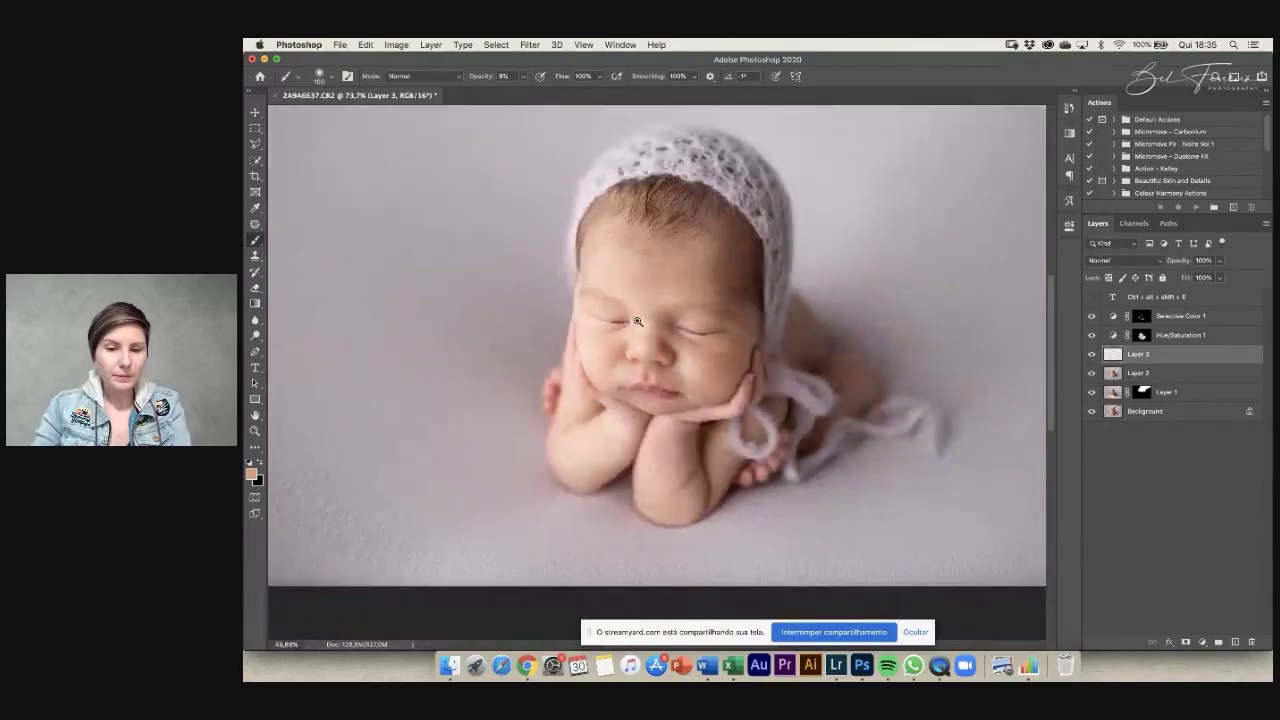